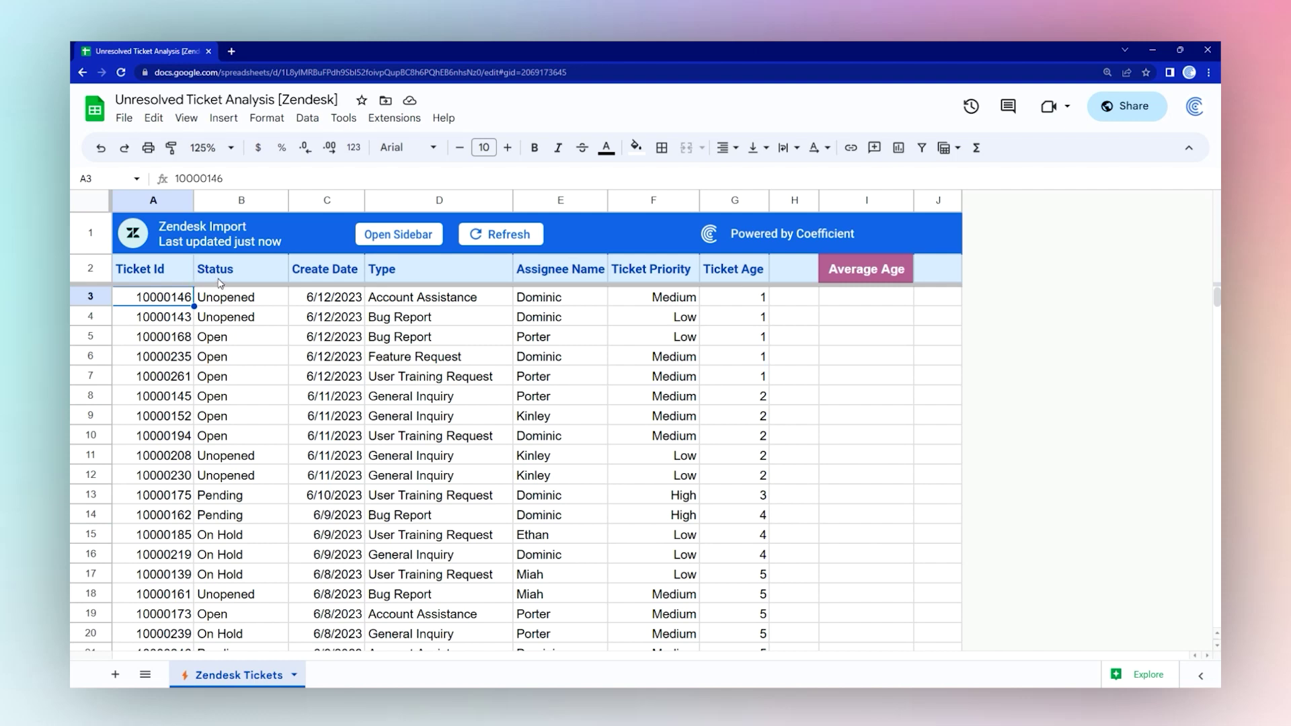
- Look up the Coefficient connector in the Add-ons marketplace, then close the marketplace
click(392, 119)
mouse_move(411, 143)
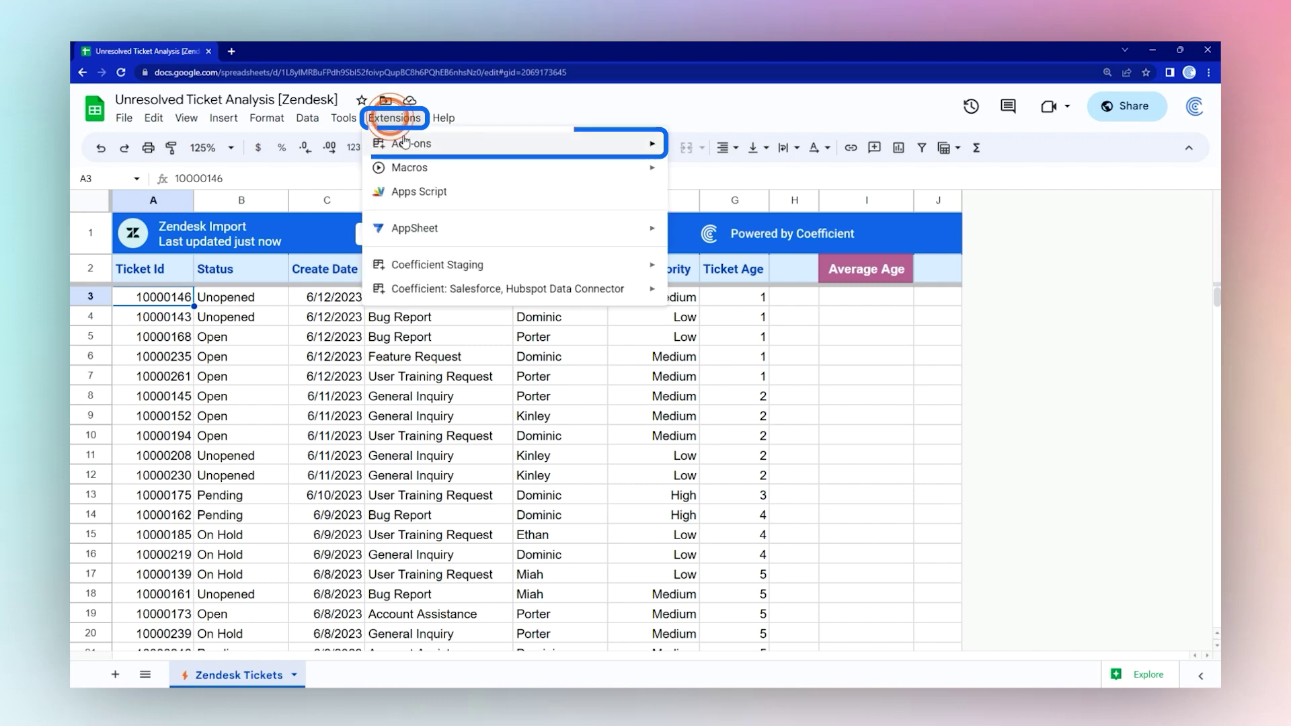
click(699, 144)
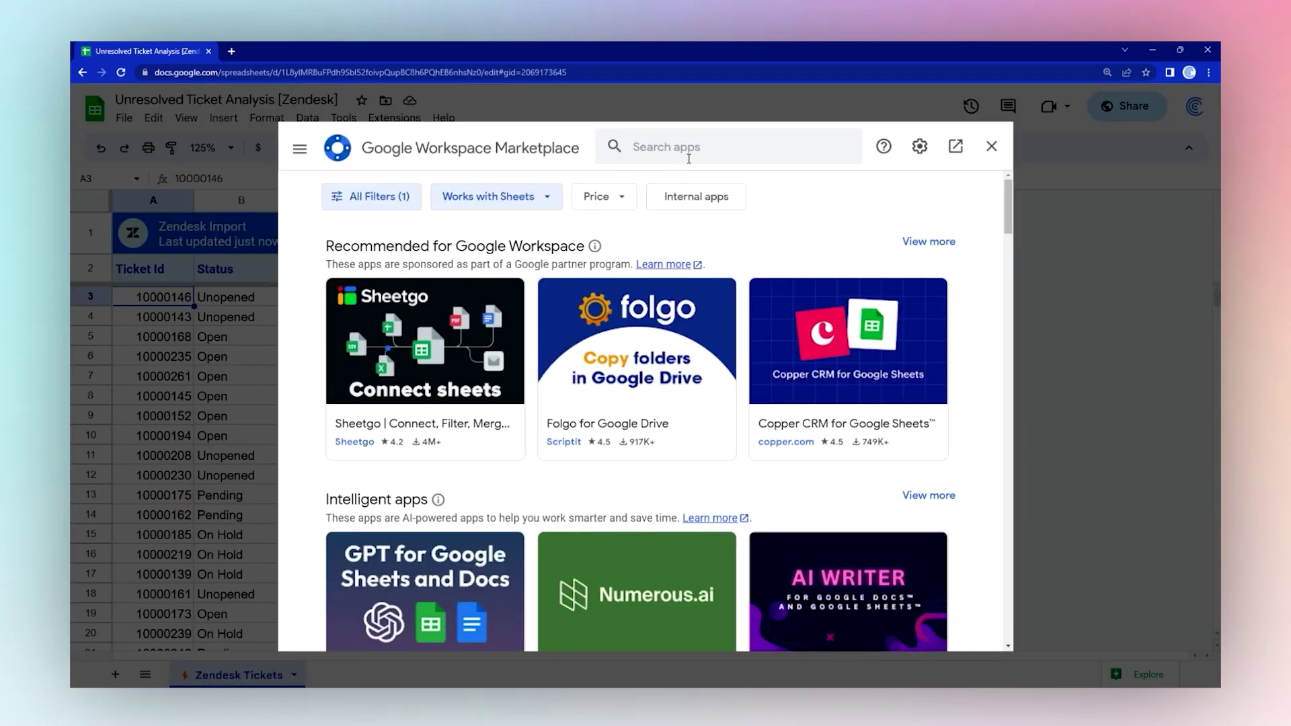
click(692, 149)
text(coef)
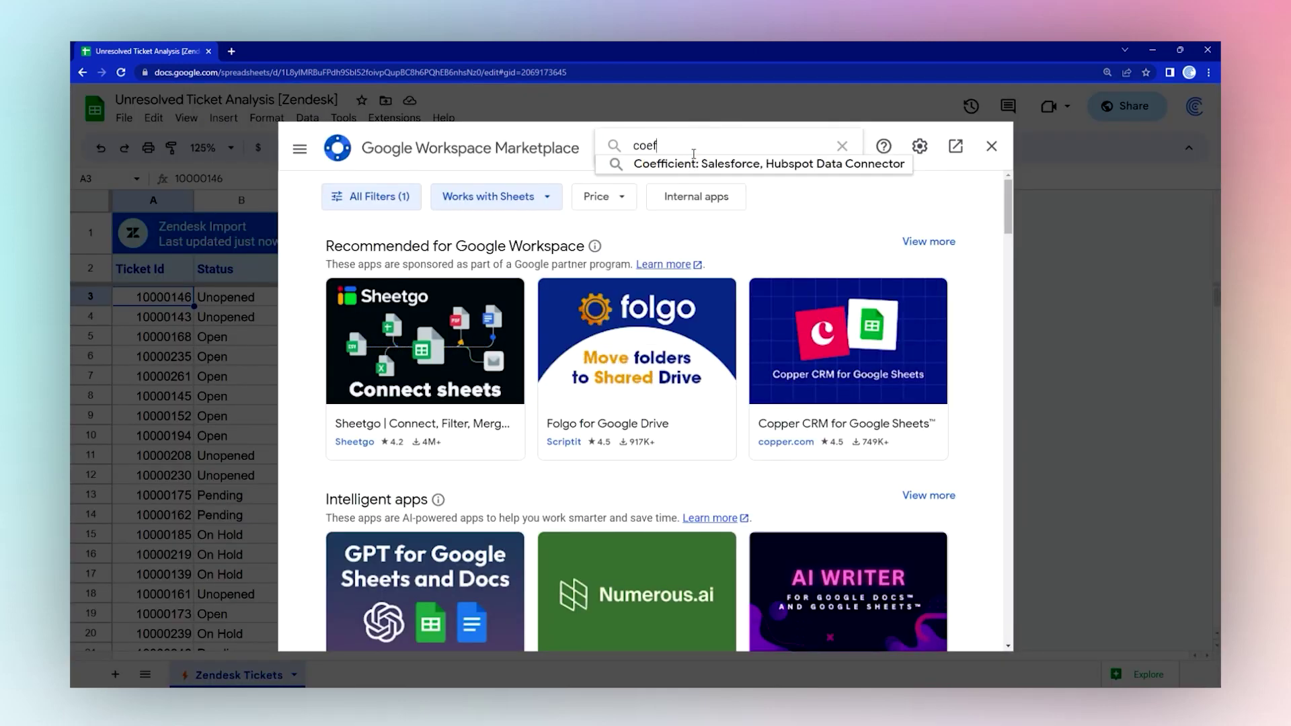
click(698, 162)
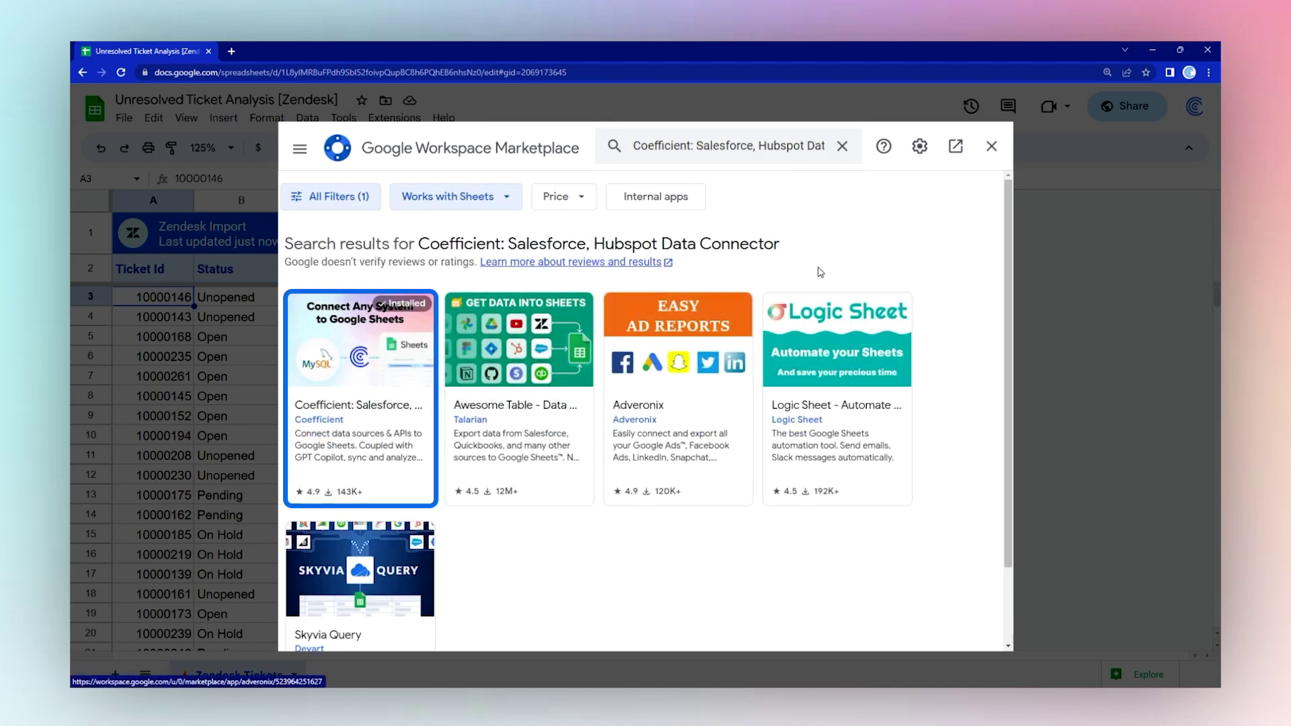
click(992, 148)
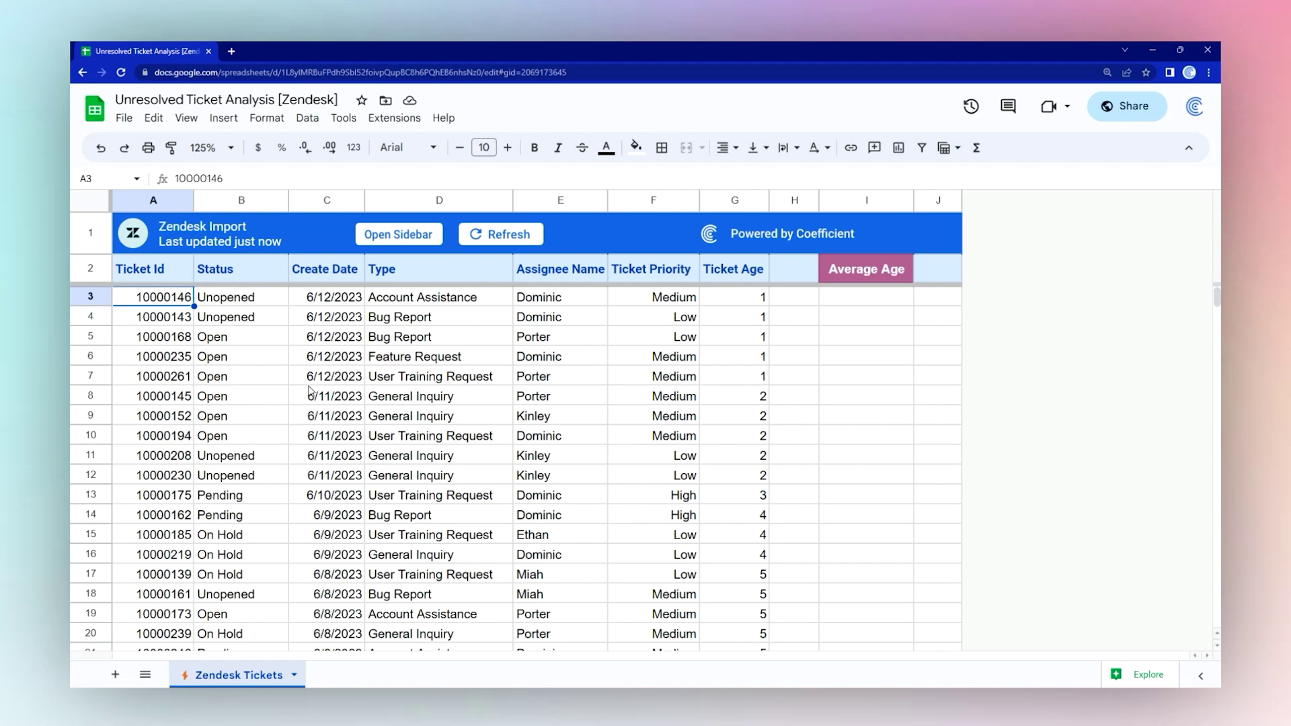
- With cell I3 selected, launch the Coefficient sidebar and open GPT Copilot
click(859, 298)
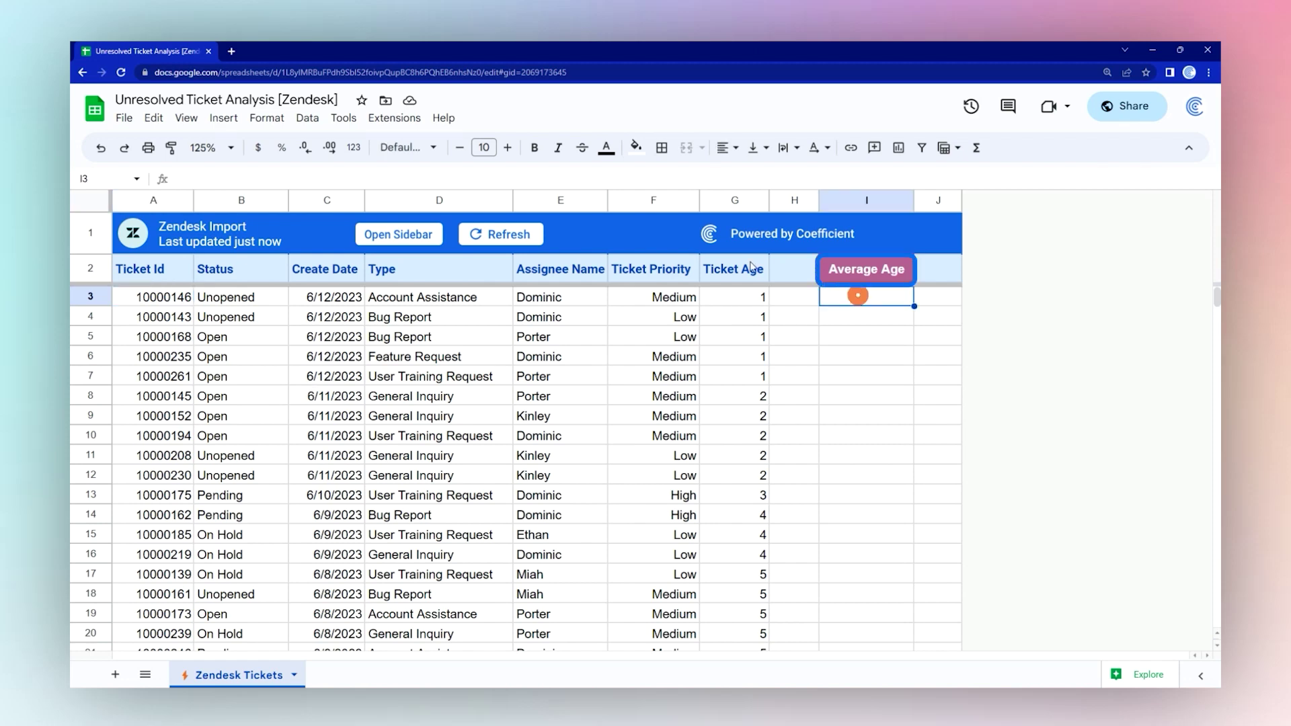
click(404, 124)
mouse_move(514, 289)
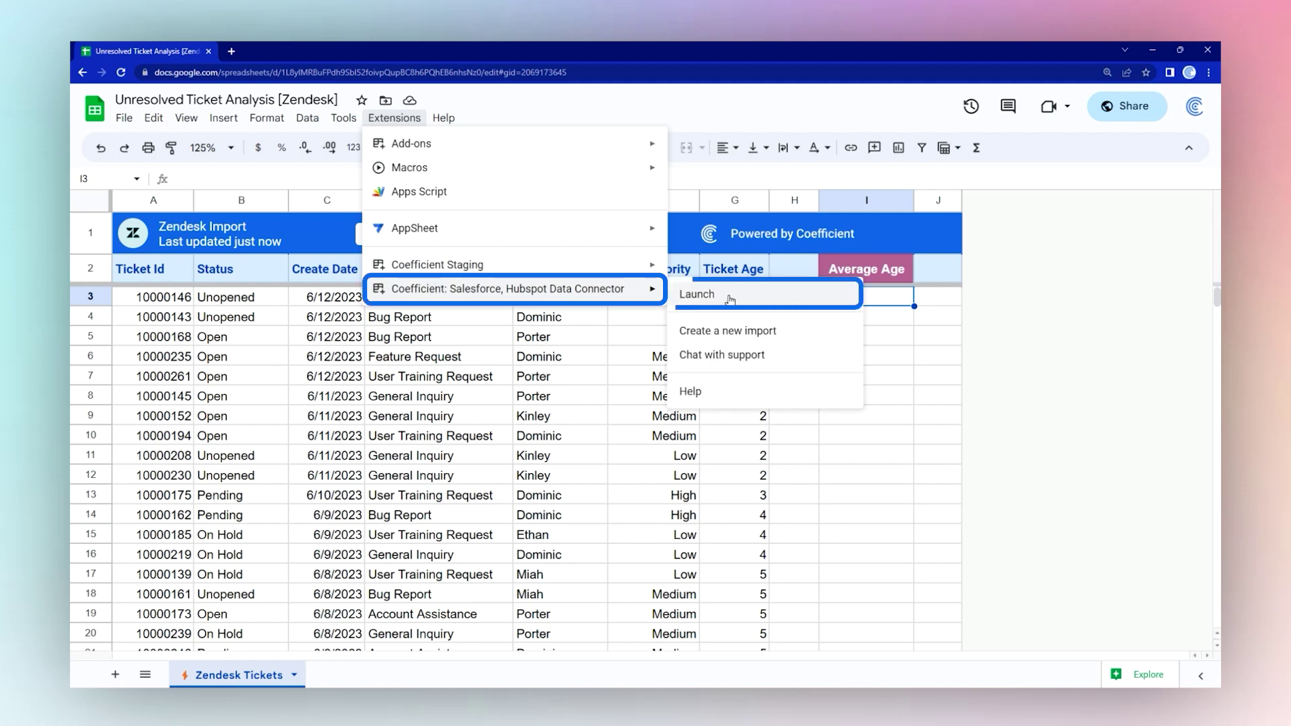
click(730, 299)
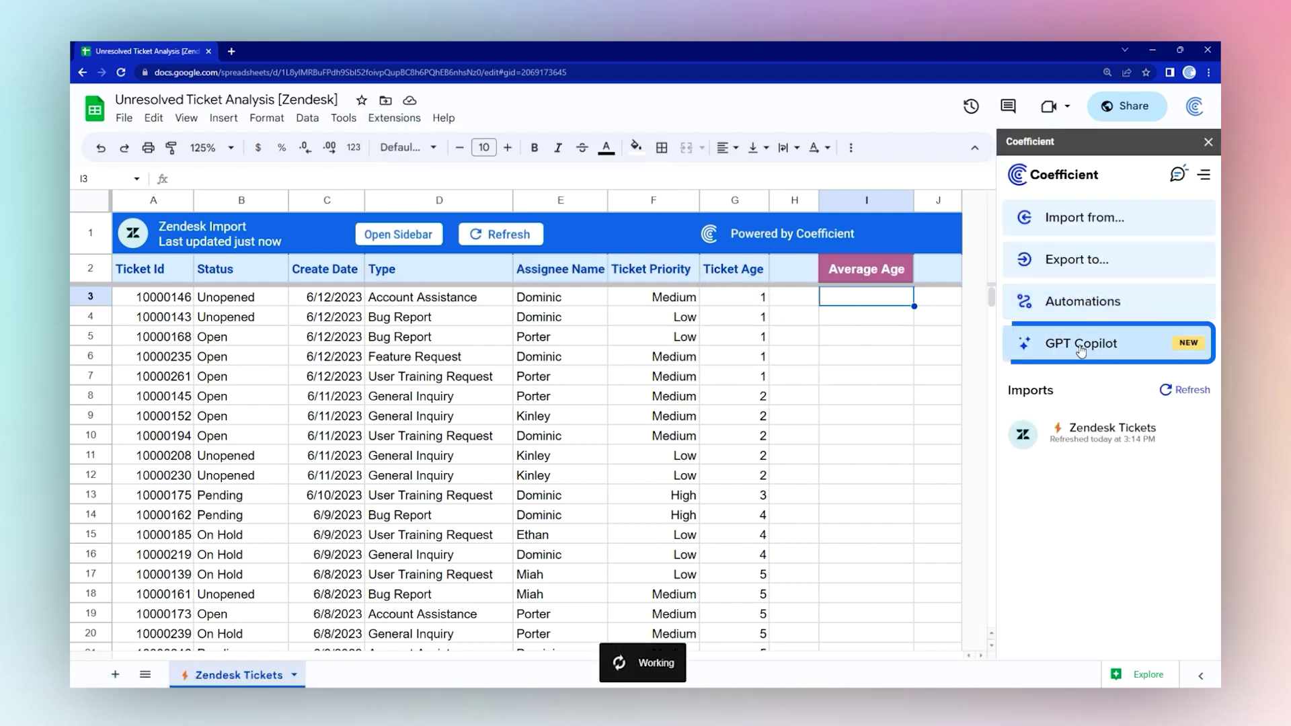
click(1080, 350)
- Describe the Ticket Age average in Formula Builder and copy the generated =AVERAGE(G3:G)
click(1076, 274)
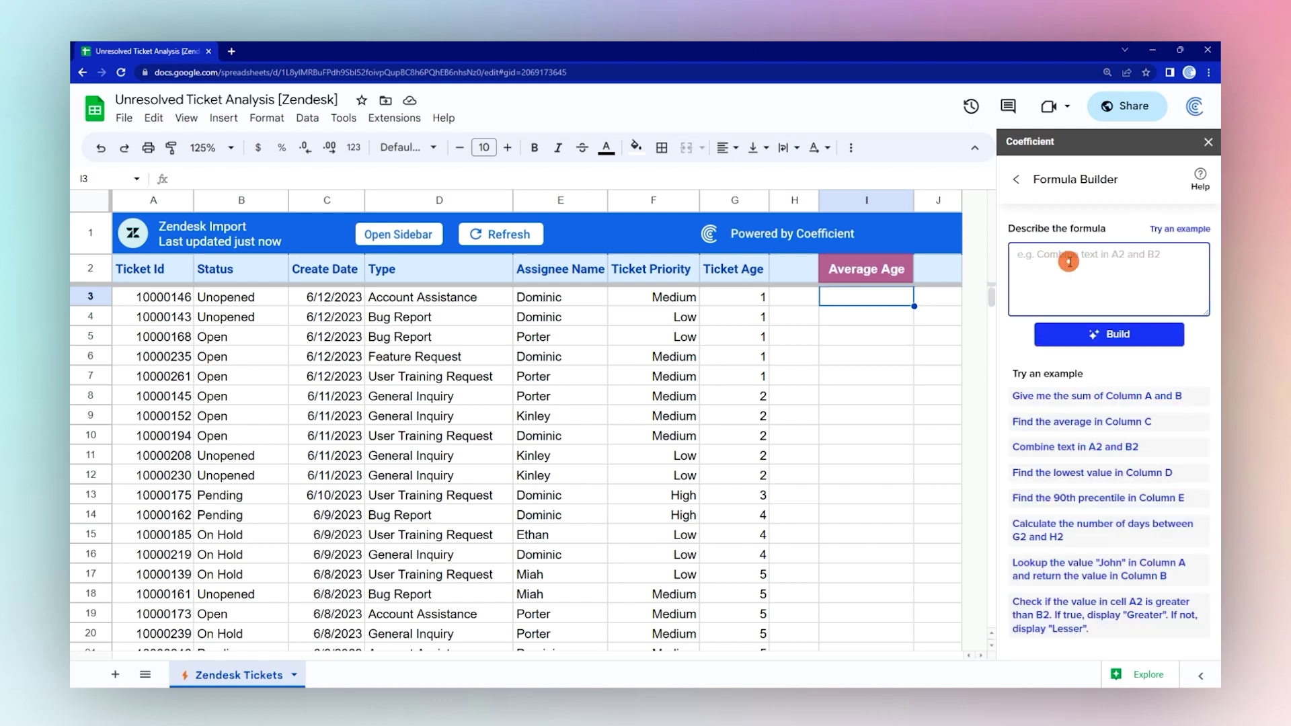
text(Fin)
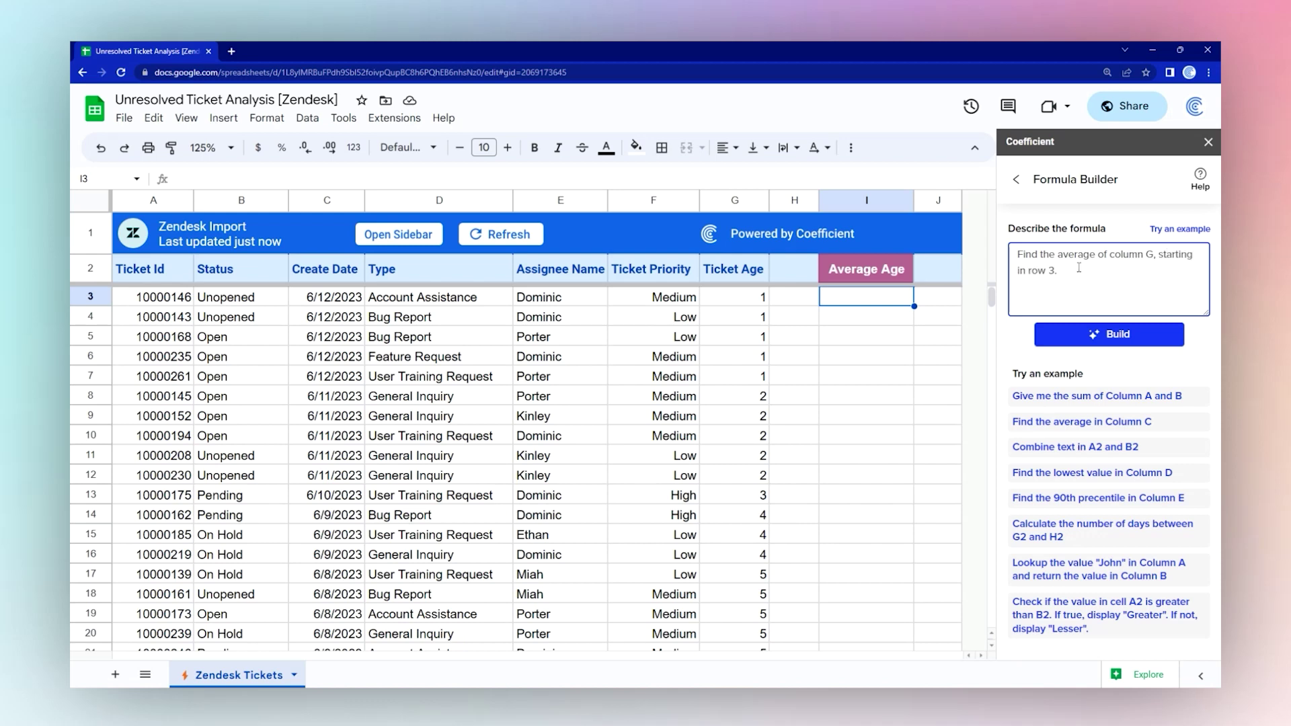
click(1123, 334)
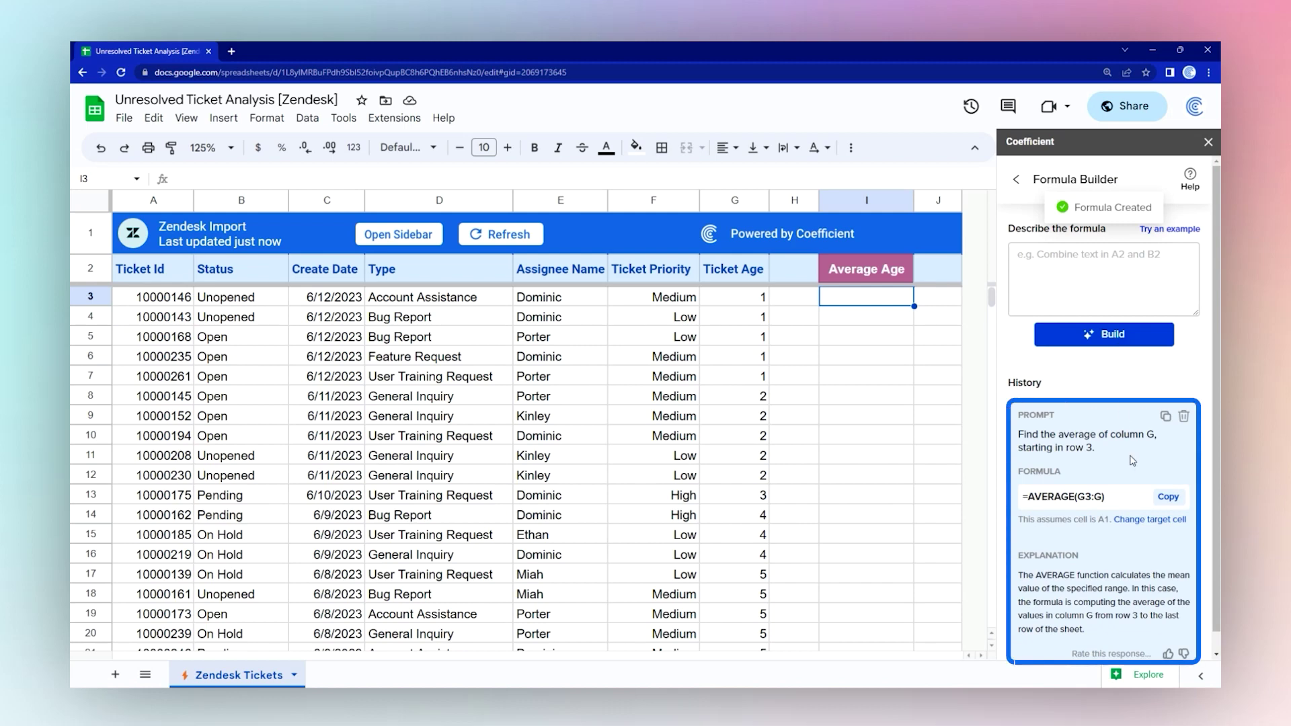
click(1168, 501)
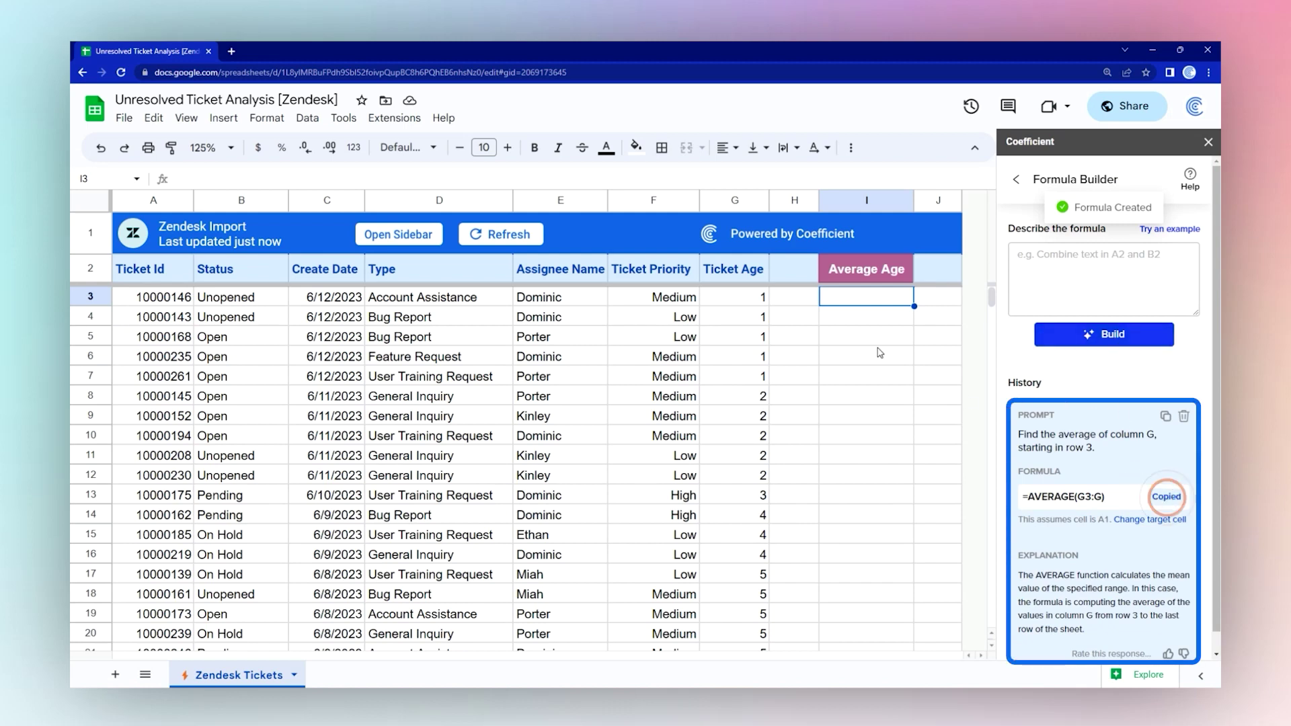
- Paste the formula into I3 and reduce decimal places until it shows 31
click(866, 296)
key(ctrl+v)
key(Return)
click(866, 298)
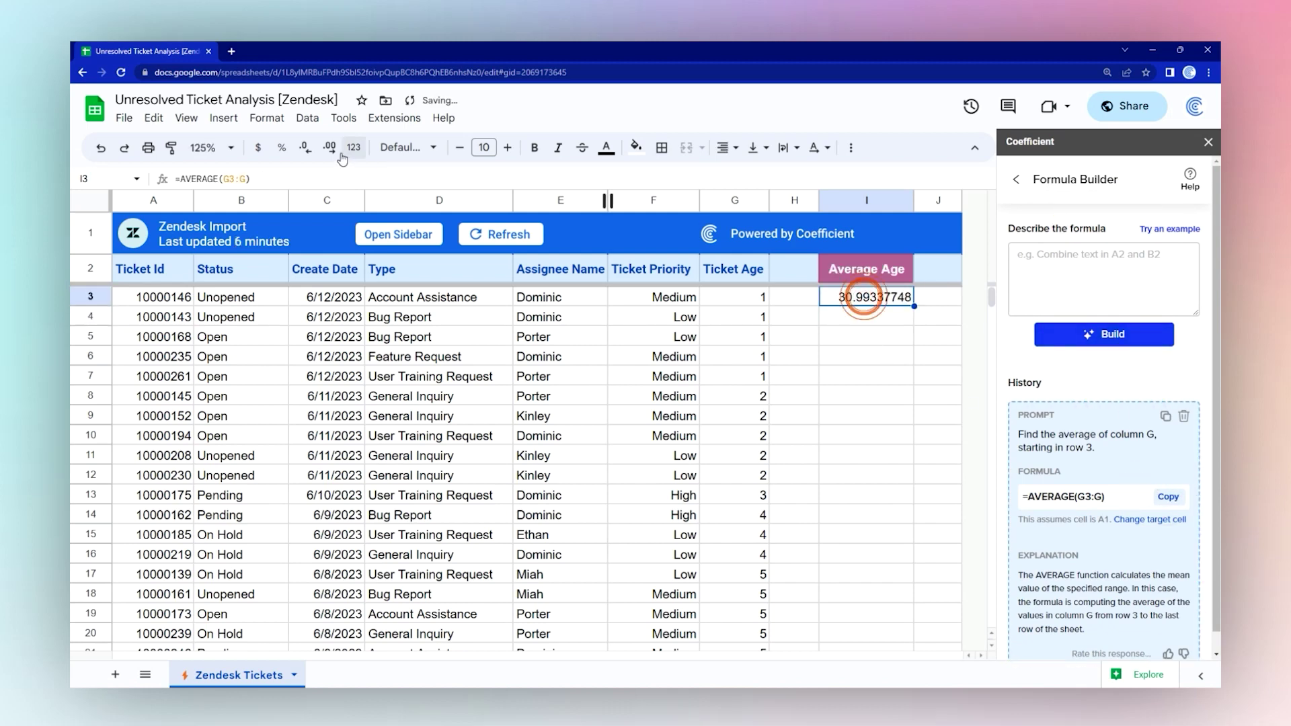
click(301, 147)
click(301, 148)
click(301, 147)
click(301, 148)
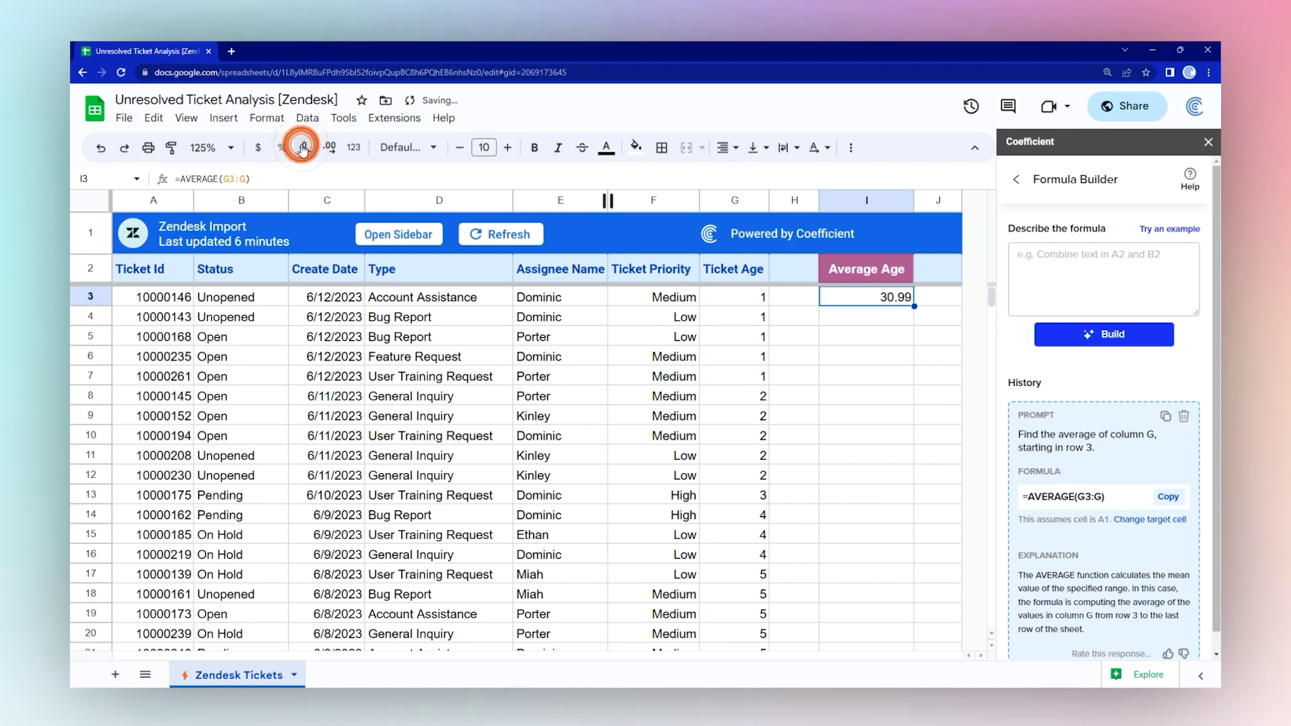
click(301, 147)
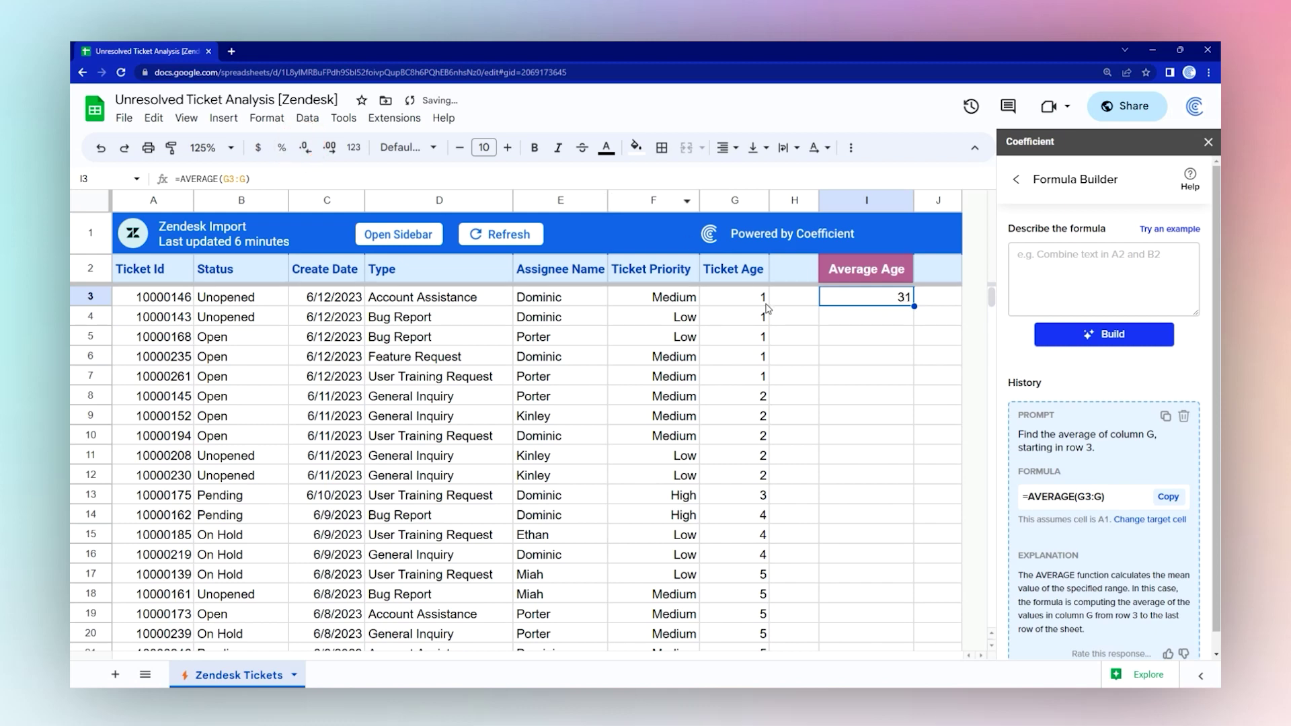
- In Pivot Builder, build a pivot on A2:G averaging Ticket Age by Priority, then Status
click(1018, 183)
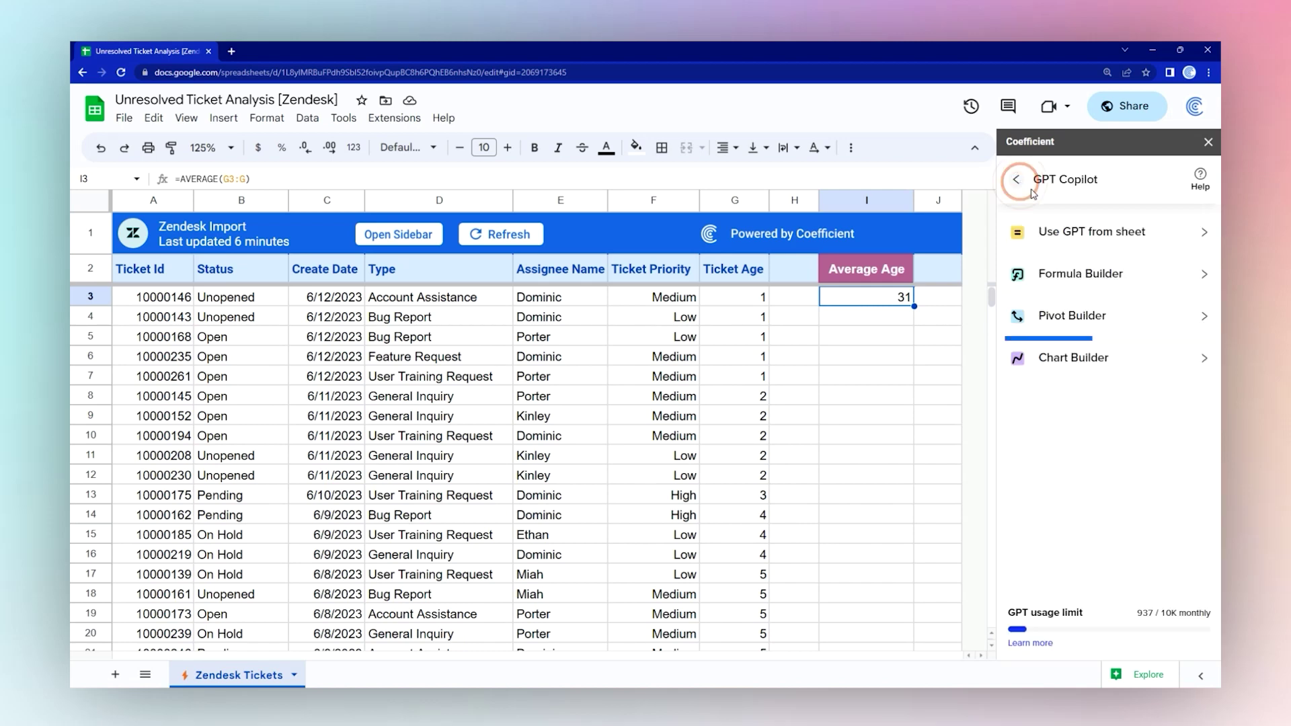
click(1077, 320)
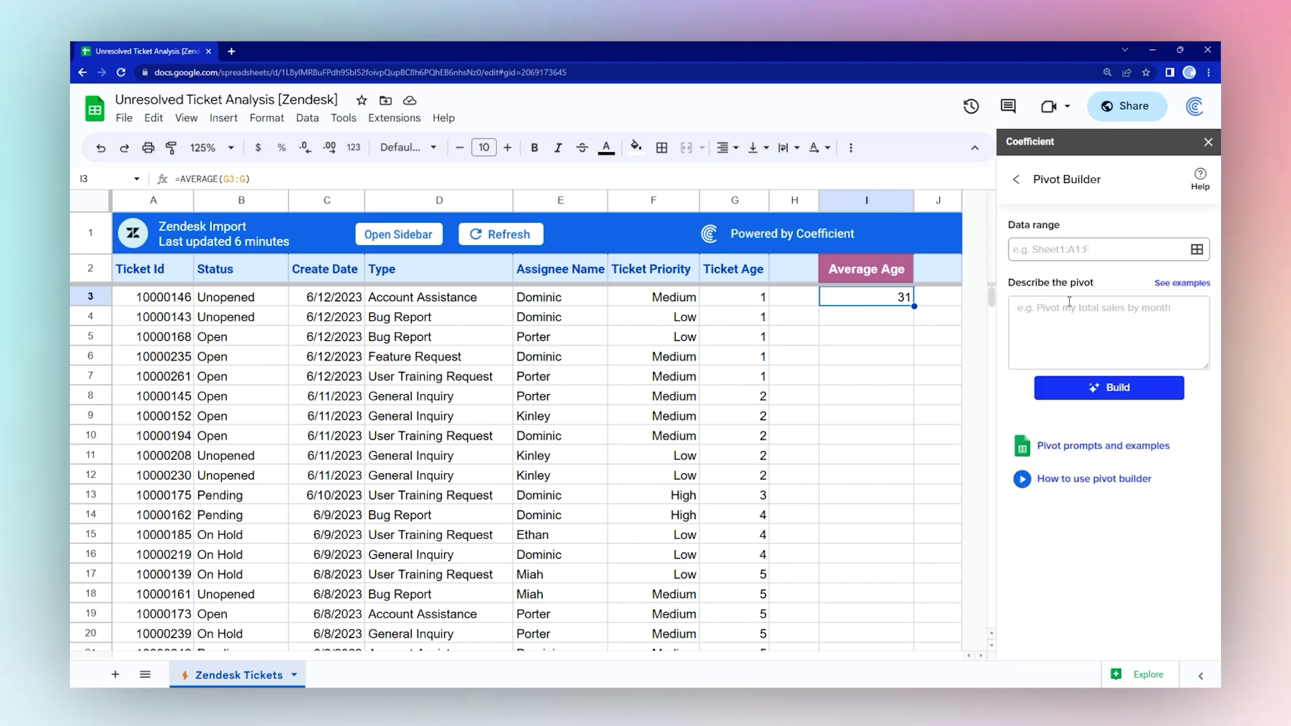
drag(154, 272, 753, 415)
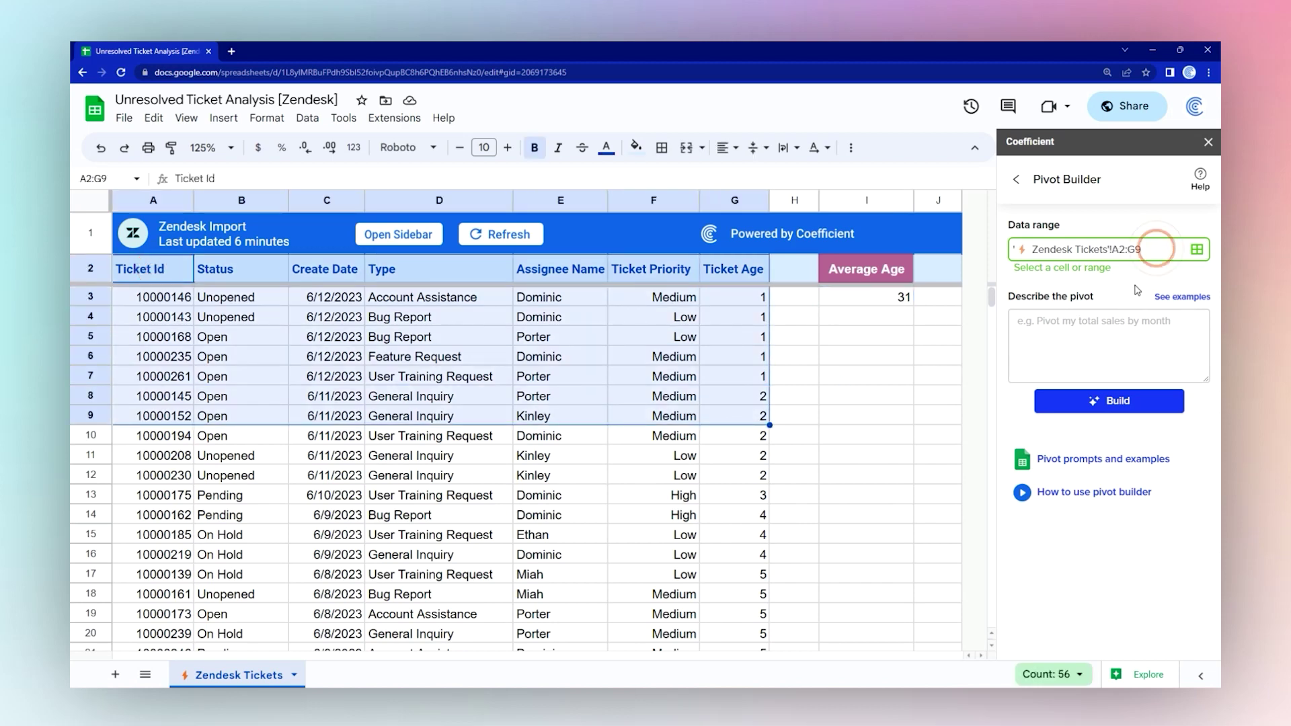
key(BackSpace)
click(1072, 330)
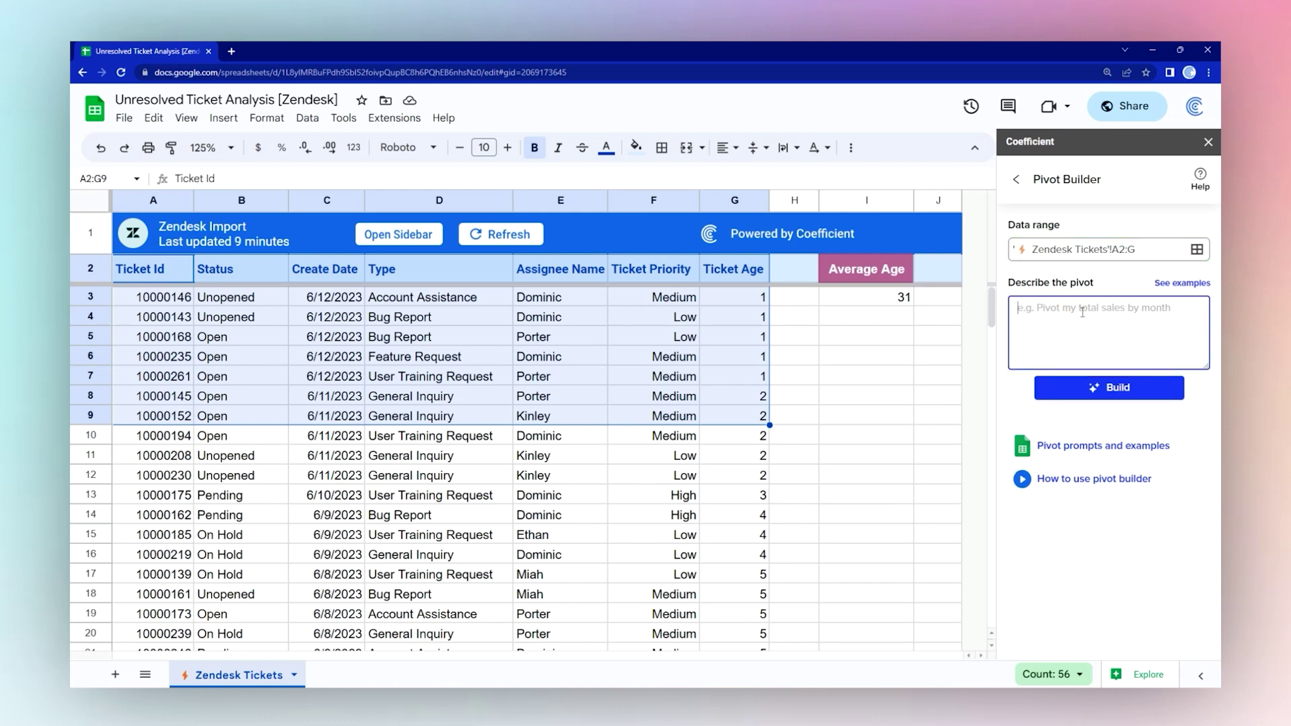
text(G)
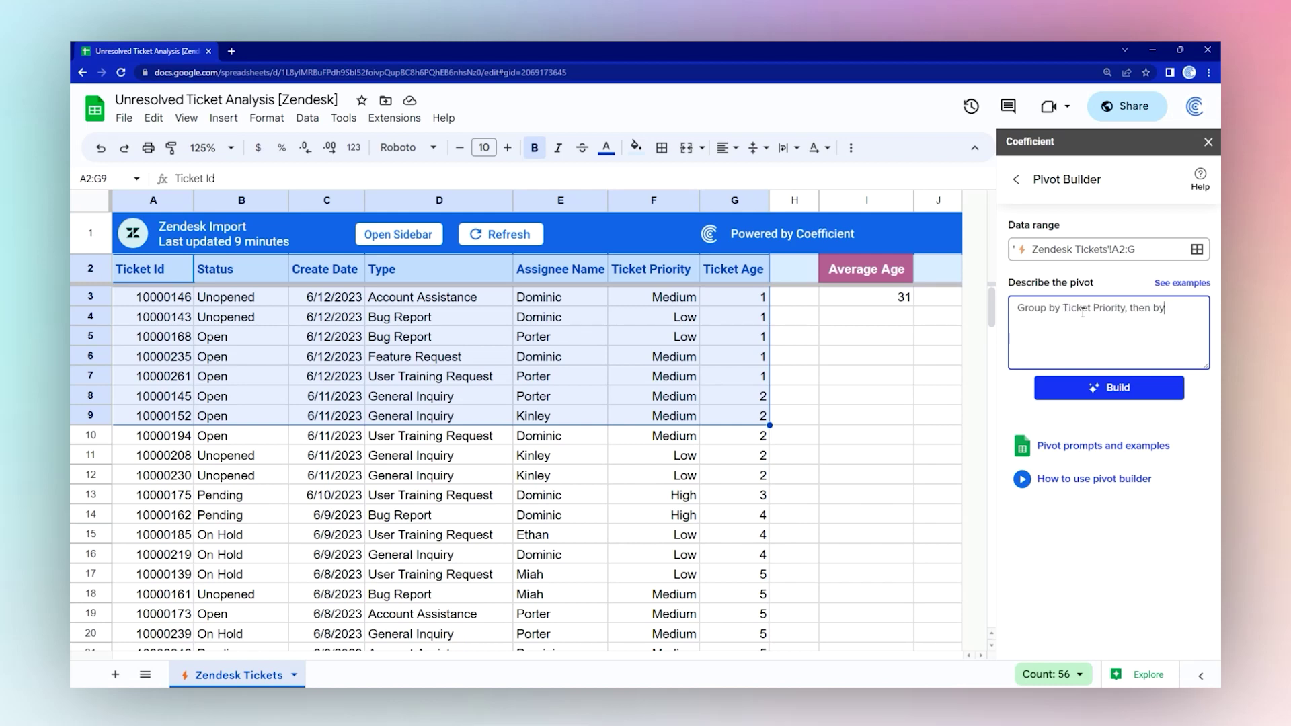
text(and show average of Ticket Age.)
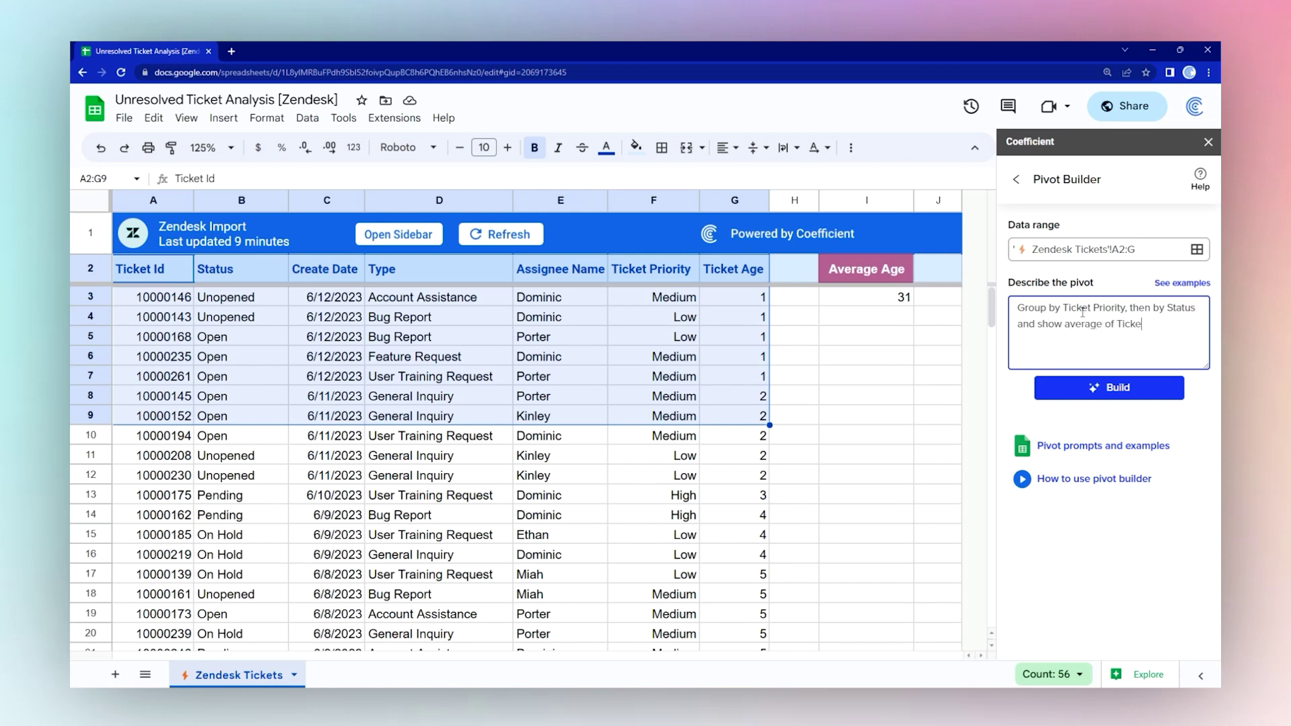
click(1124, 388)
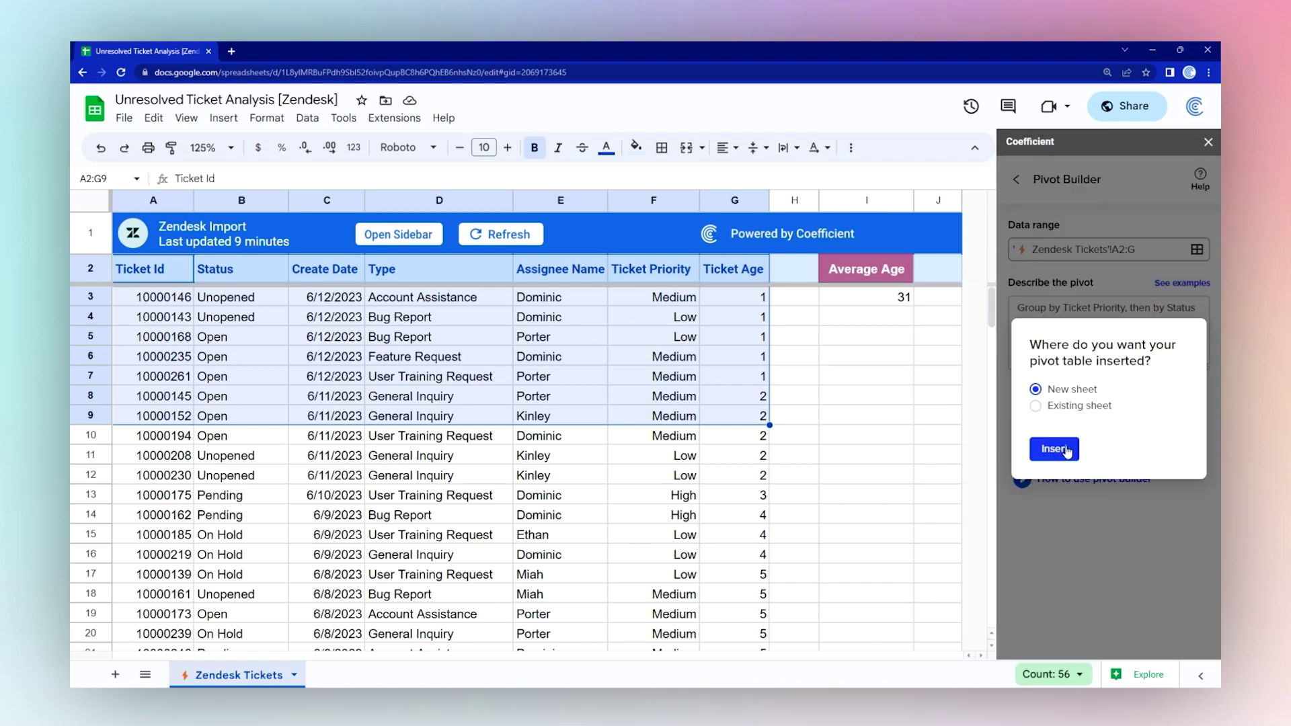
- Insert the pivot into a new GPT Pivot sheet and round its averages to whole numbers
click(1054, 449)
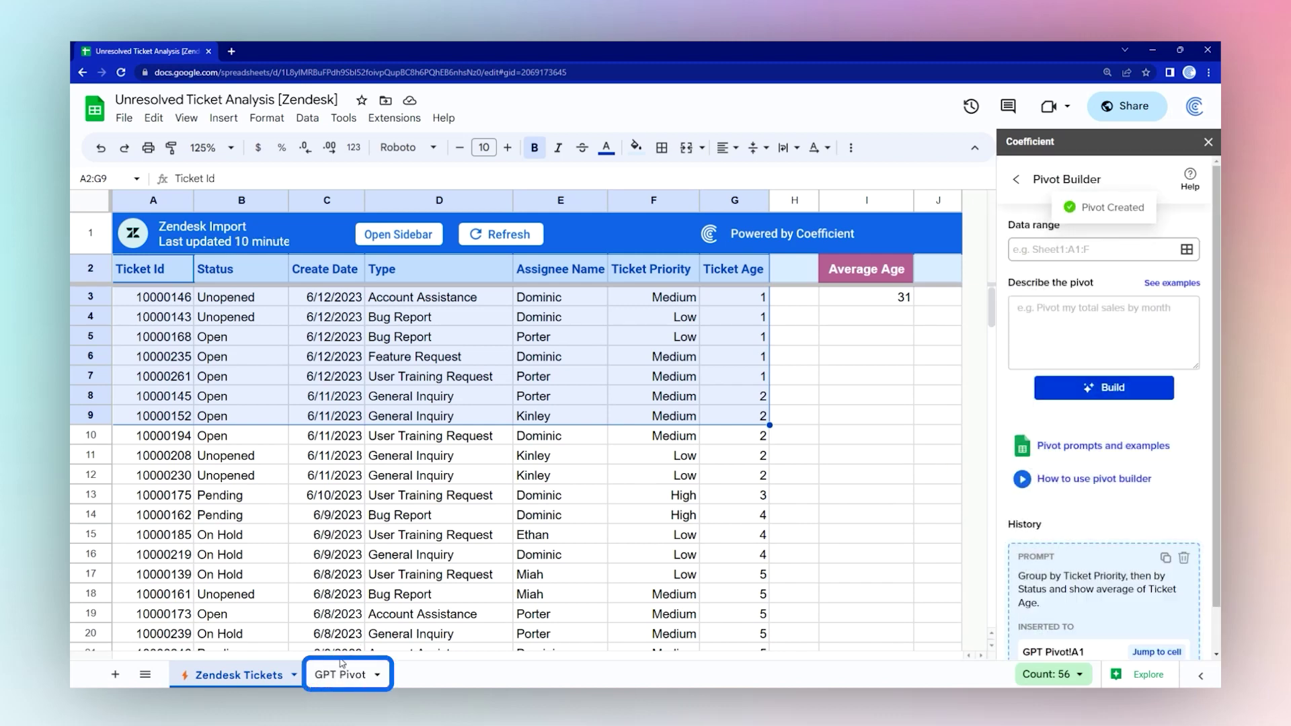
click(340, 674)
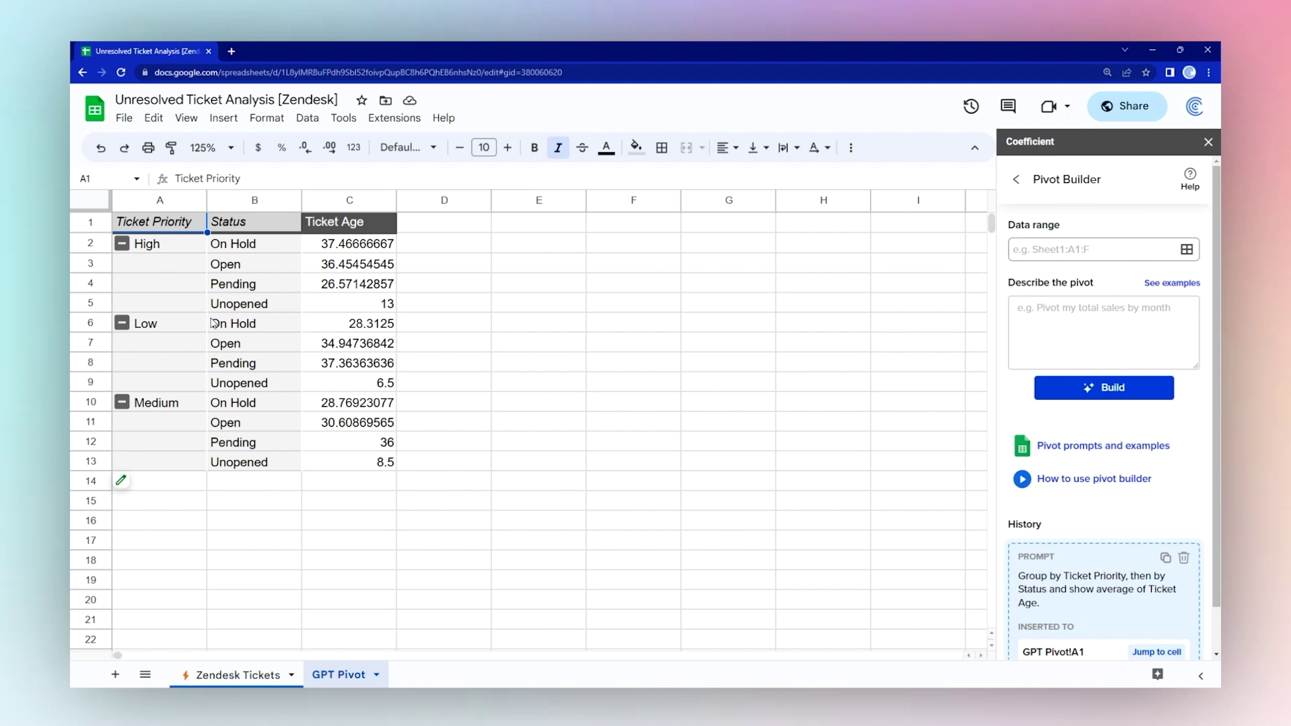
click(159, 201)
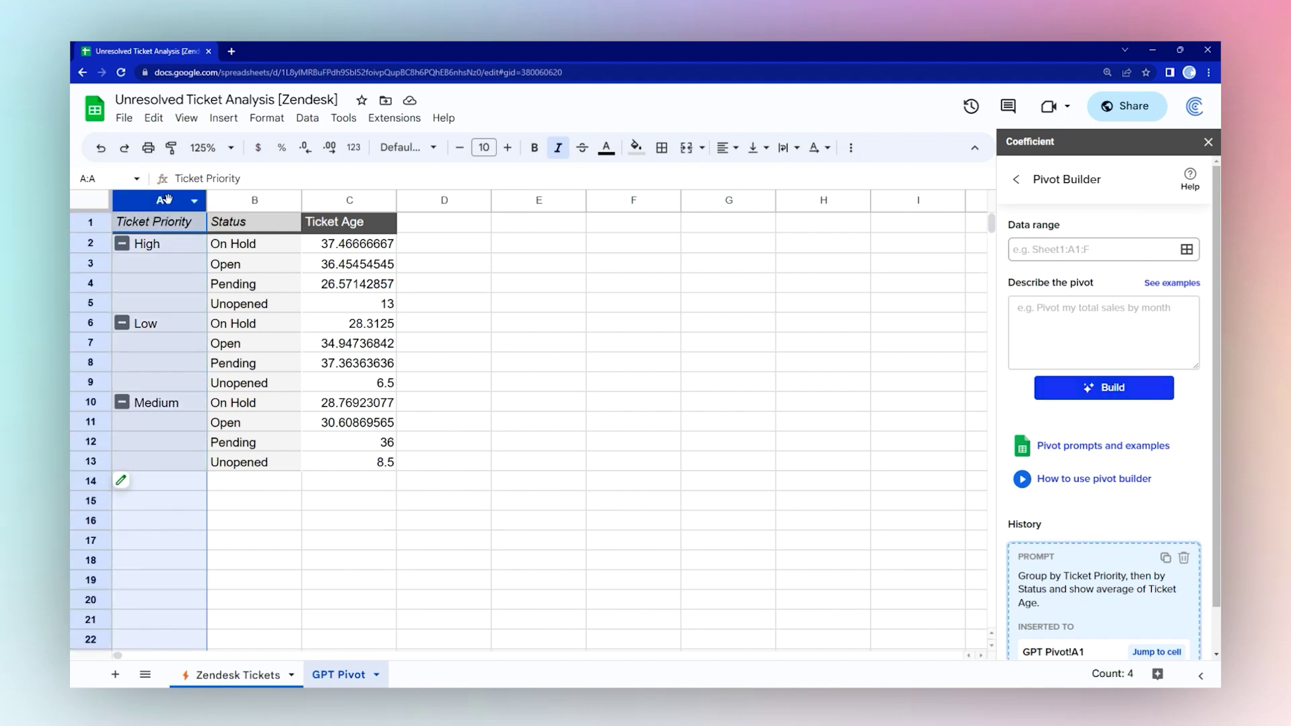
click(254, 200)
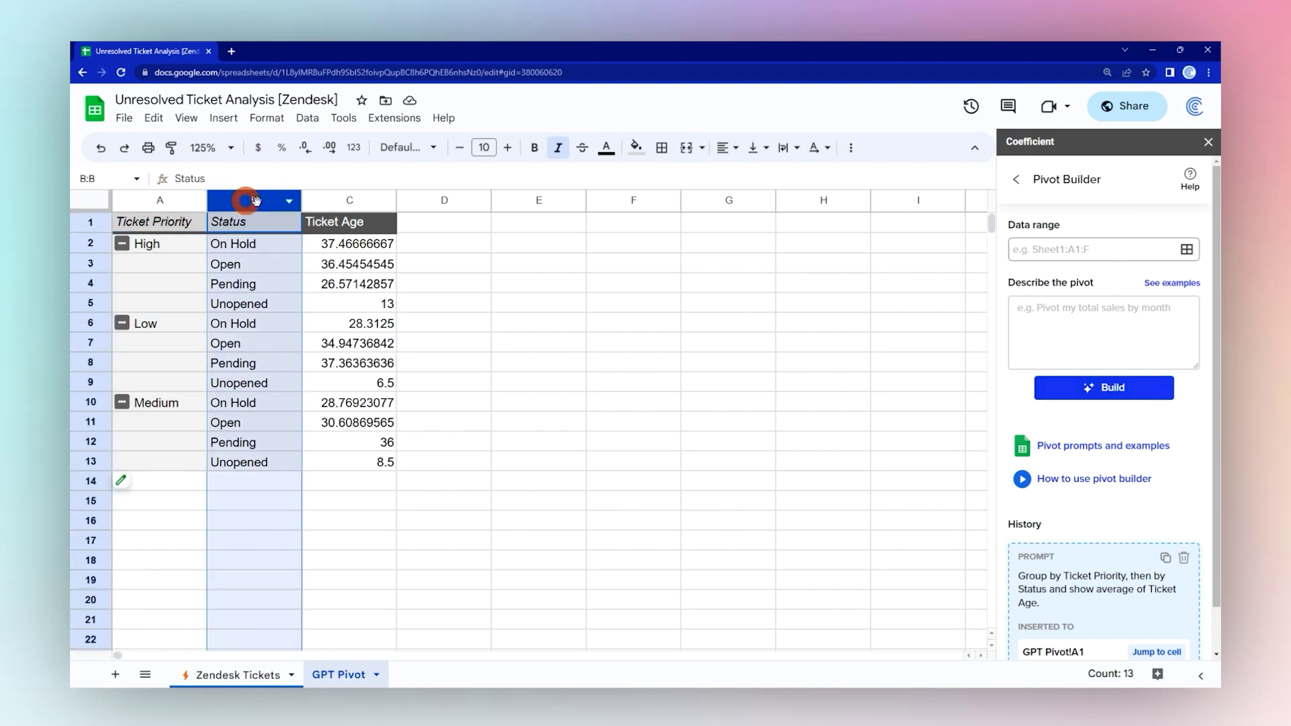
click(339, 199)
click(310, 150)
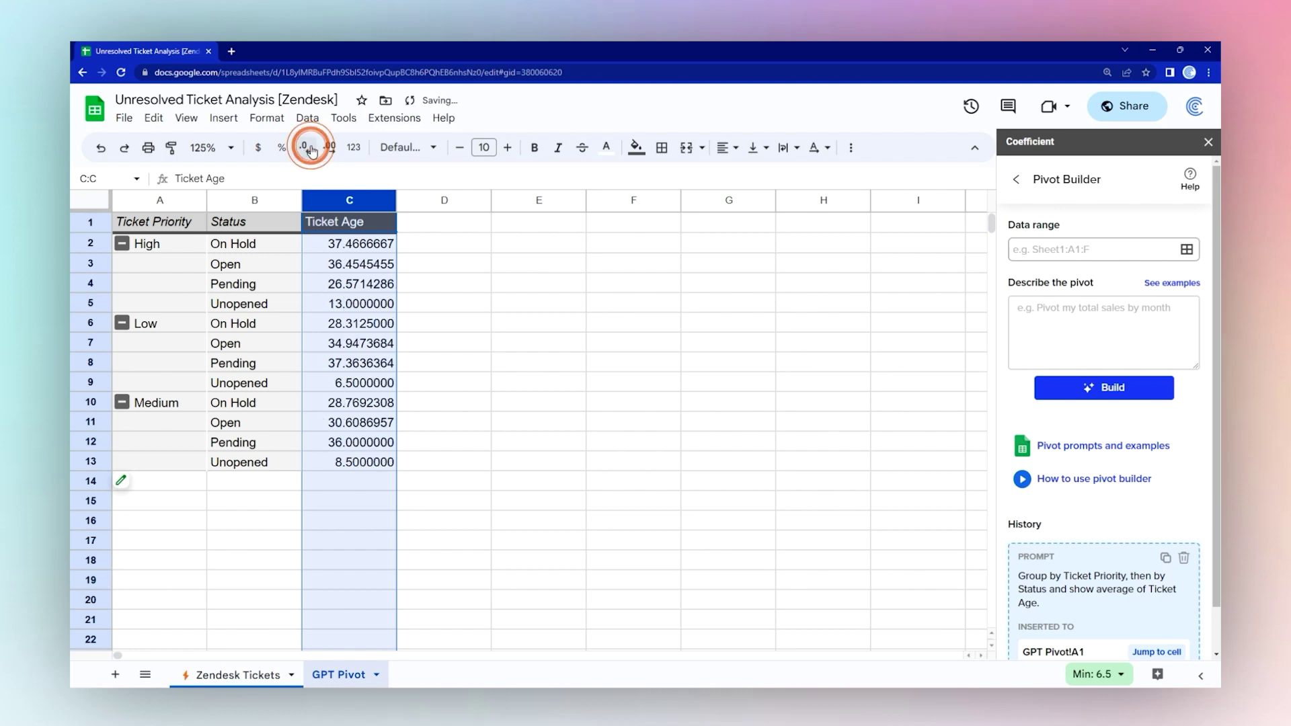
click(310, 150)
click(311, 149)
click(310, 151)
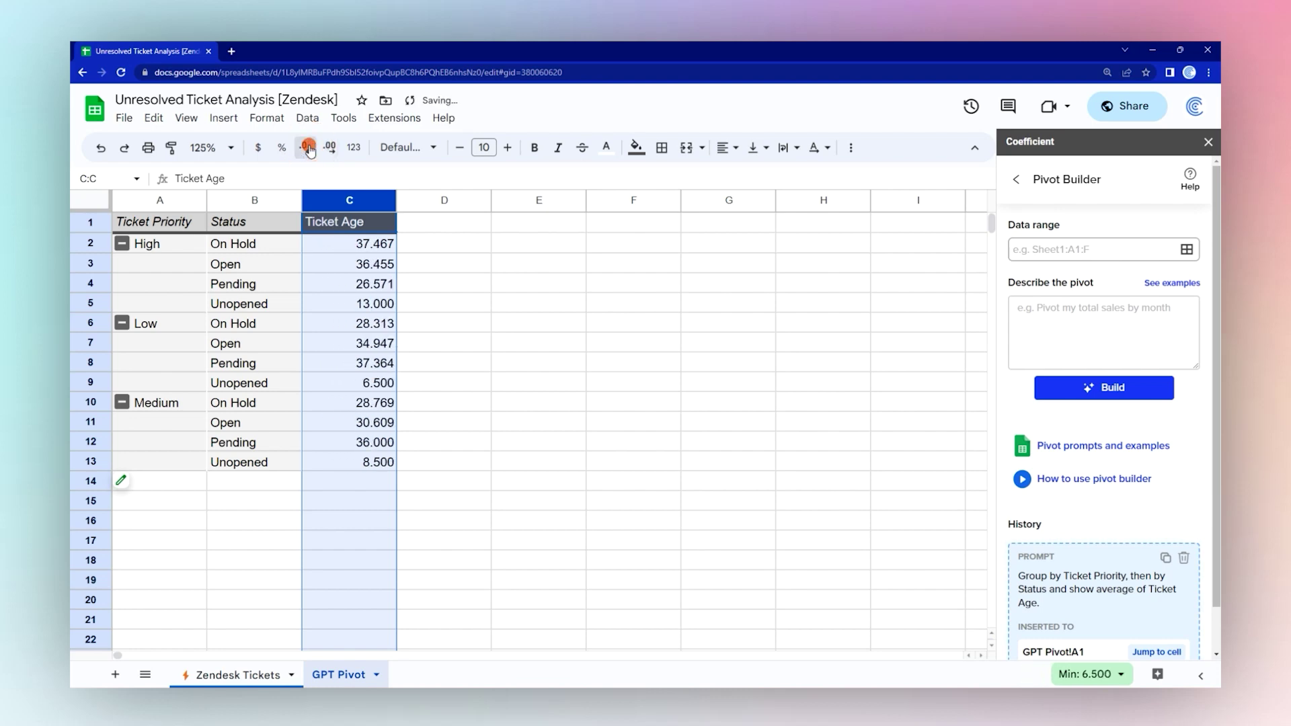
click(310, 149)
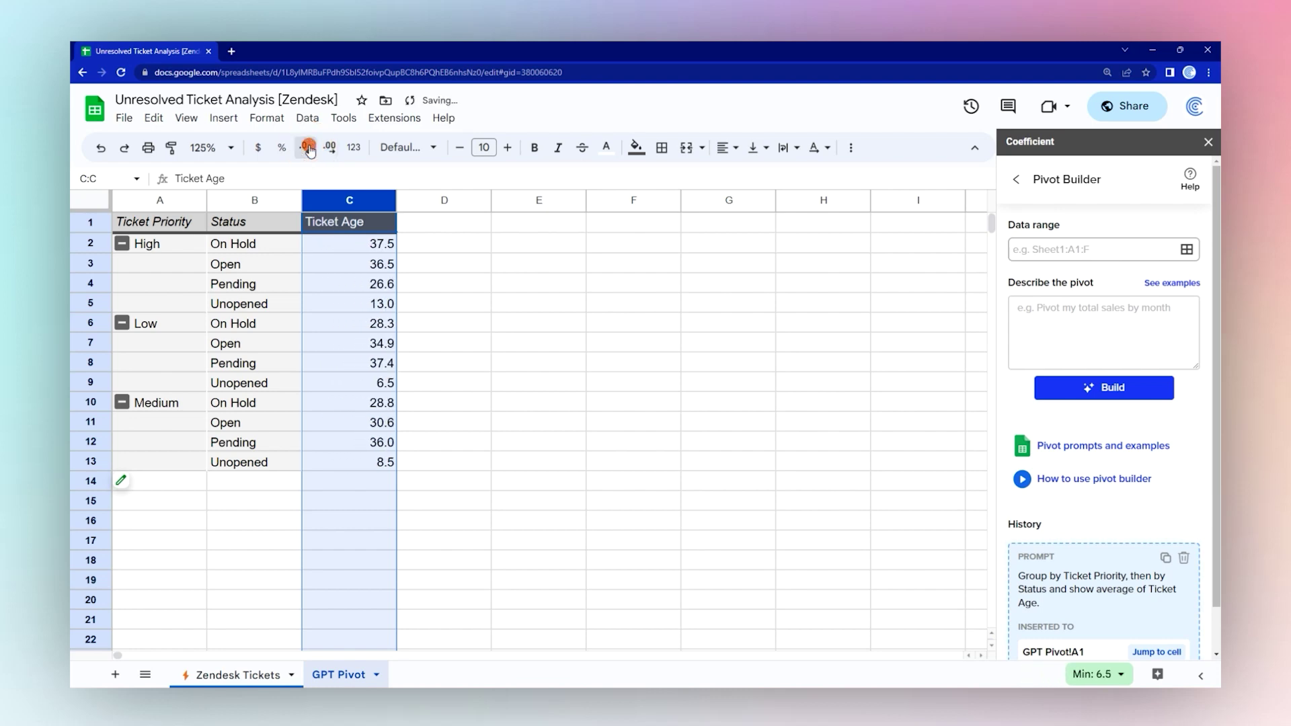
- Centre the Ticket Age values in column C, then return to Zendesk Tickets
click(722, 147)
click(744, 167)
click(619, 263)
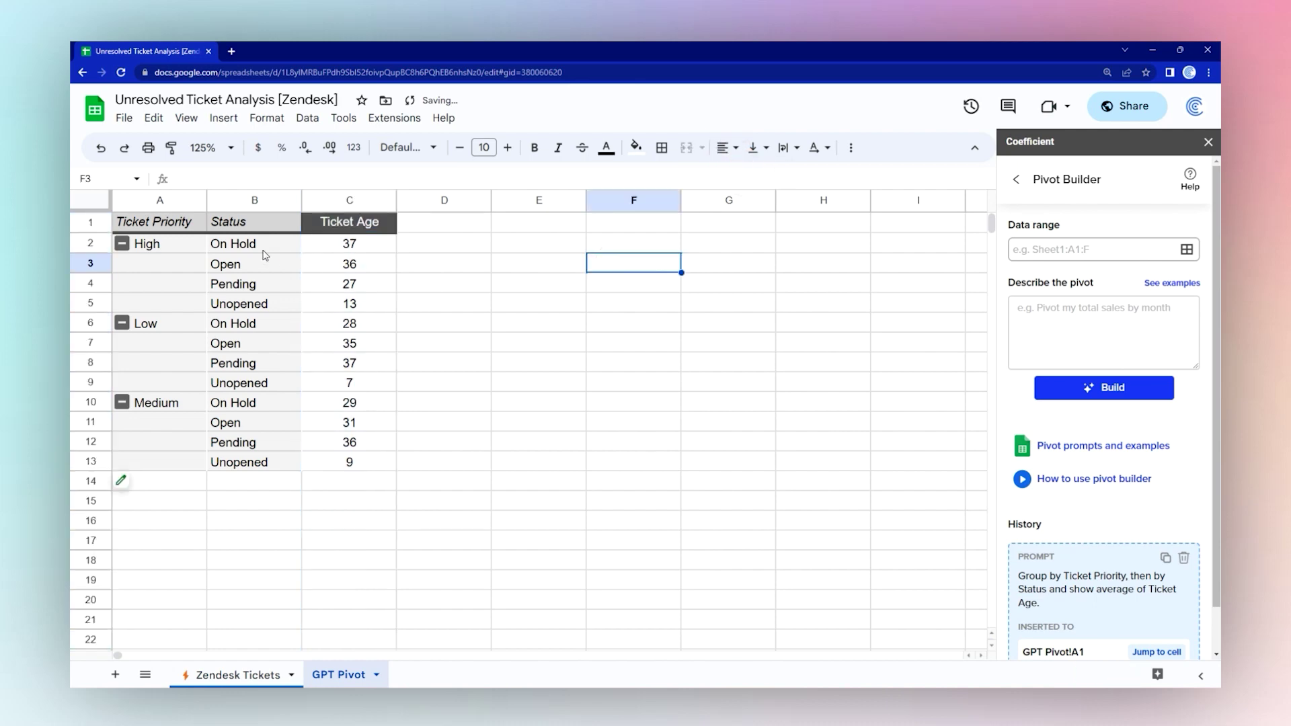
drag(167, 247, 349, 326)
click(252, 674)
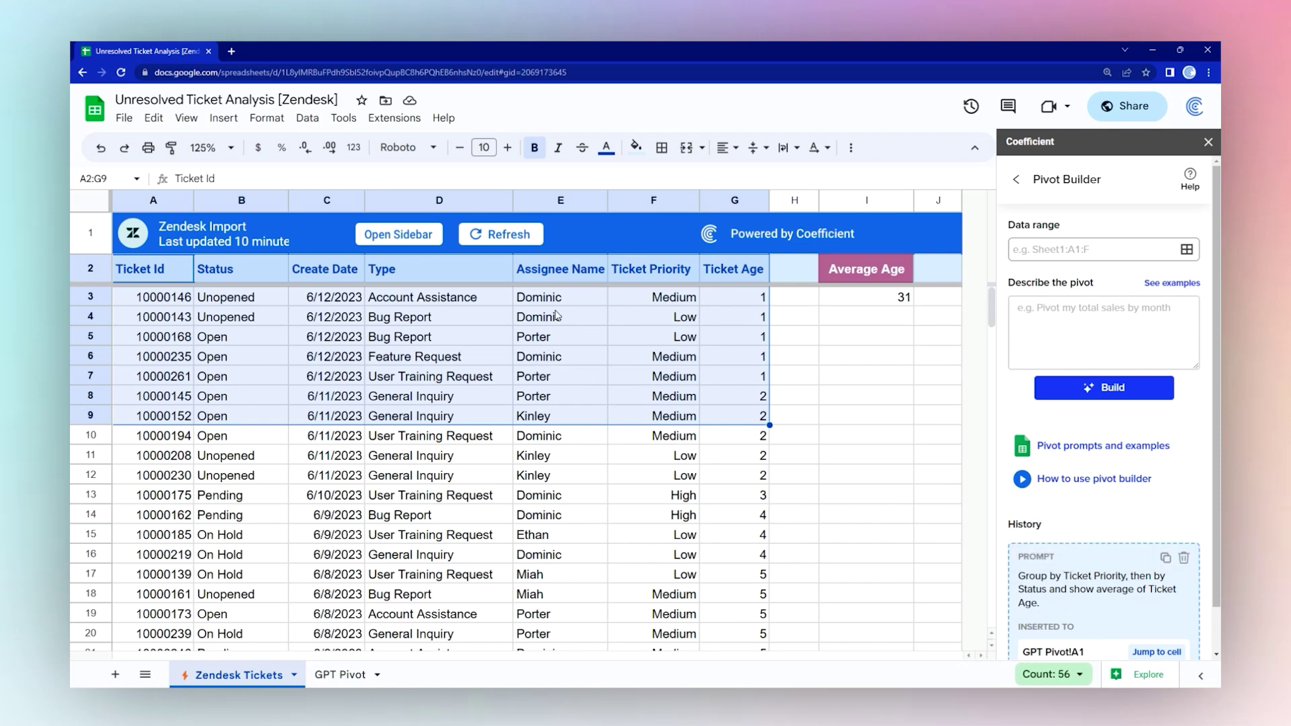
- Build a pivot on A2:G averaging Ticket Age by Assignee Name then Priority, into an existing sheet
click(1092, 250)
mouse_move(148, 269)
mouse_down()
mouse_move(747, 406)
mouse_move(750, 436)
mouse_up()
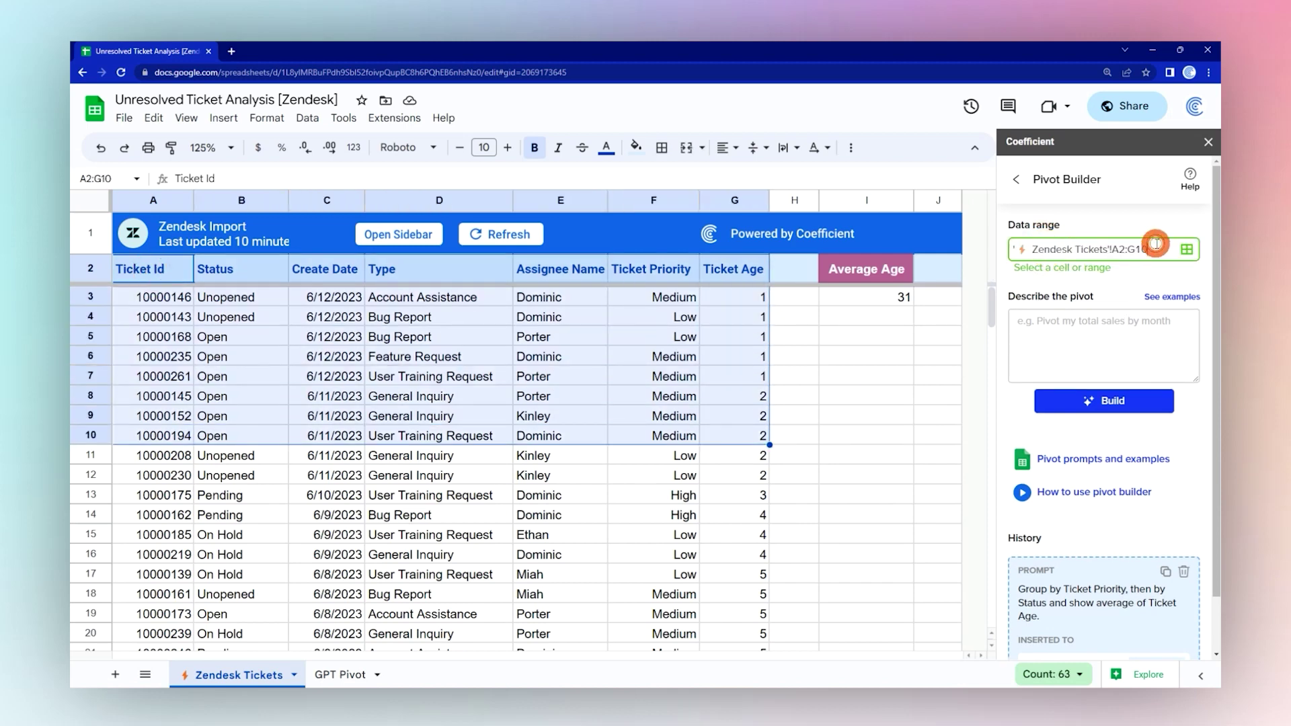
click(1052, 316)
text(Group by Assignee N)
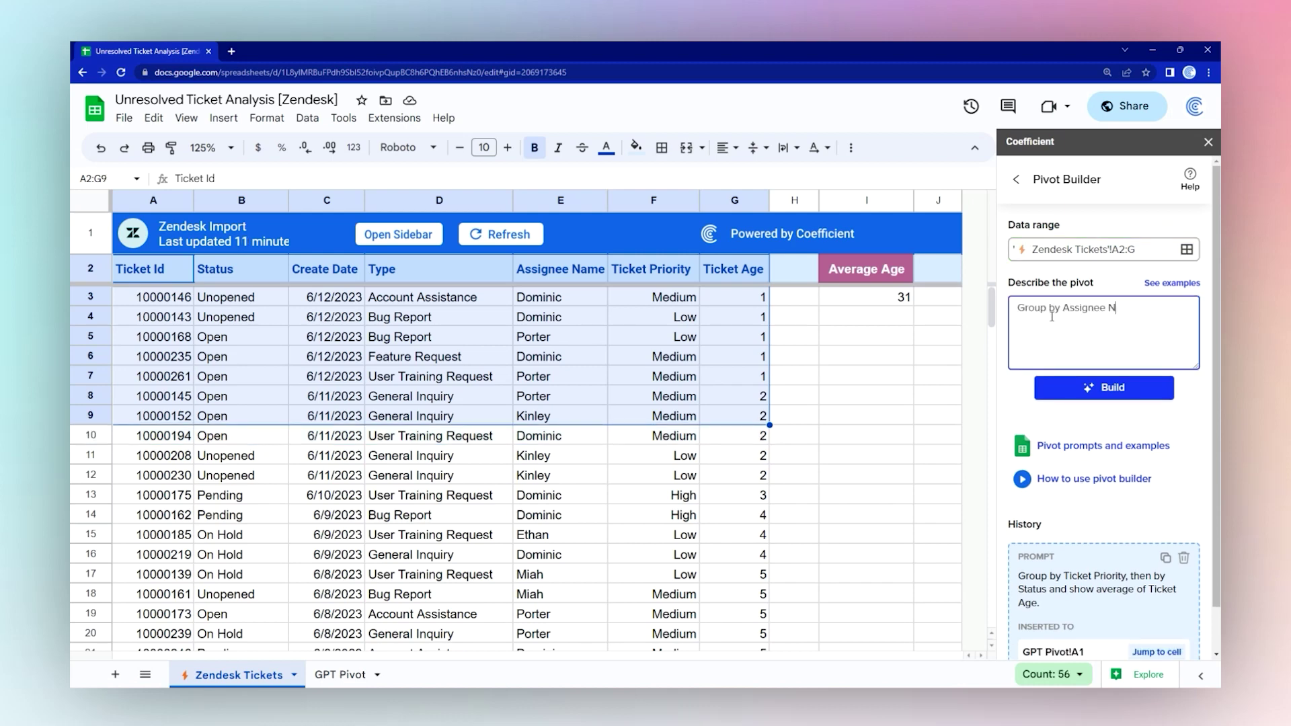
text(ame, then by Ticket Priority, and)
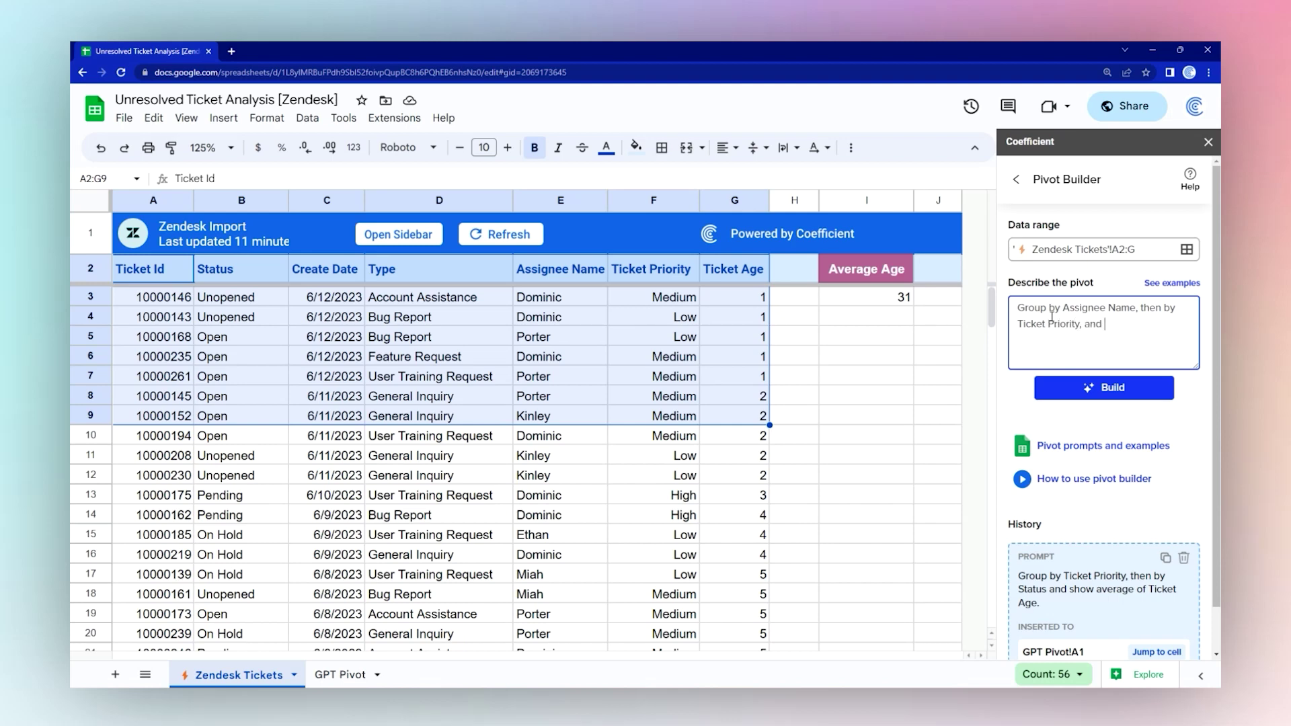
text(ge of Ticket age.)
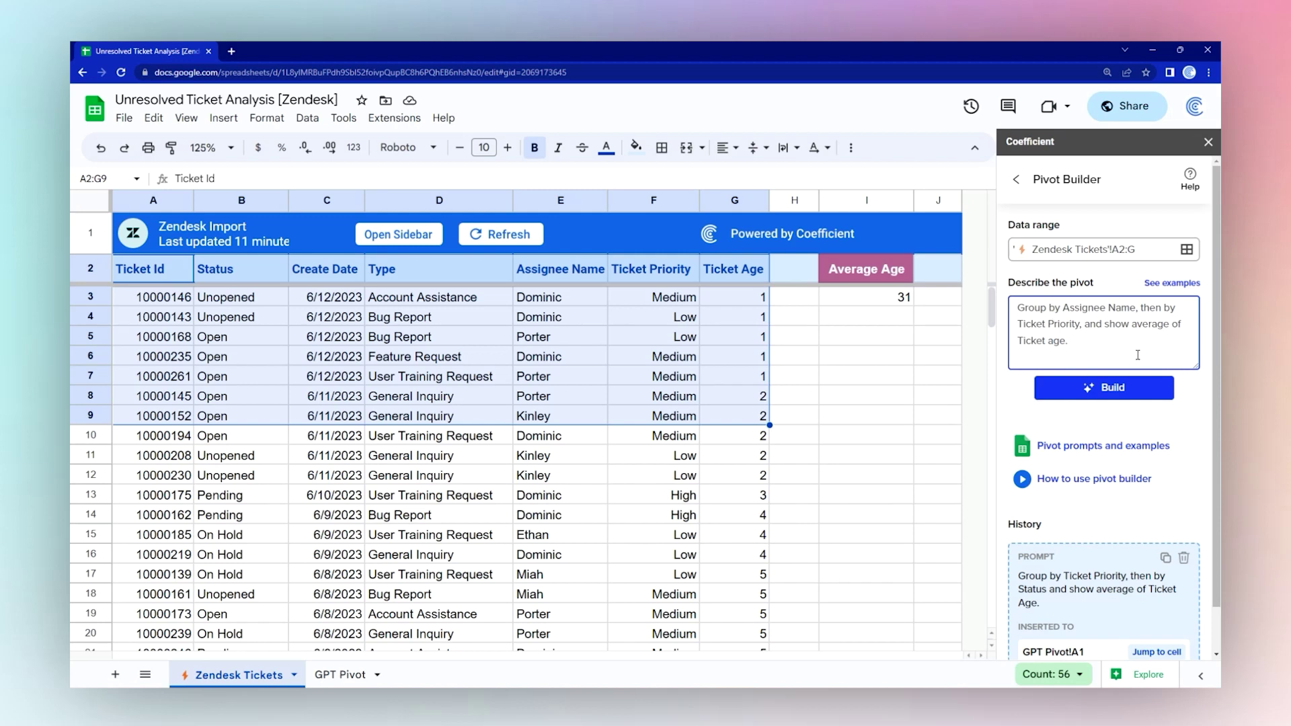
click(1111, 394)
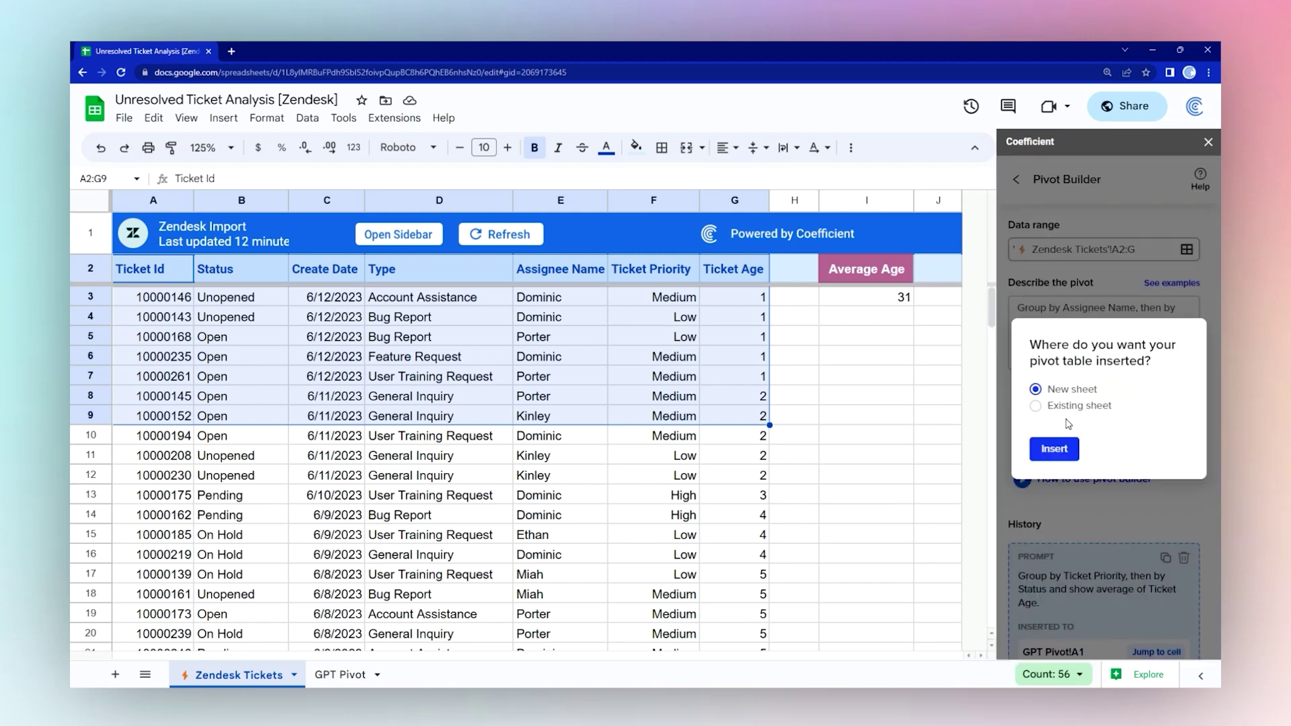
click(1069, 405)
click(361, 675)
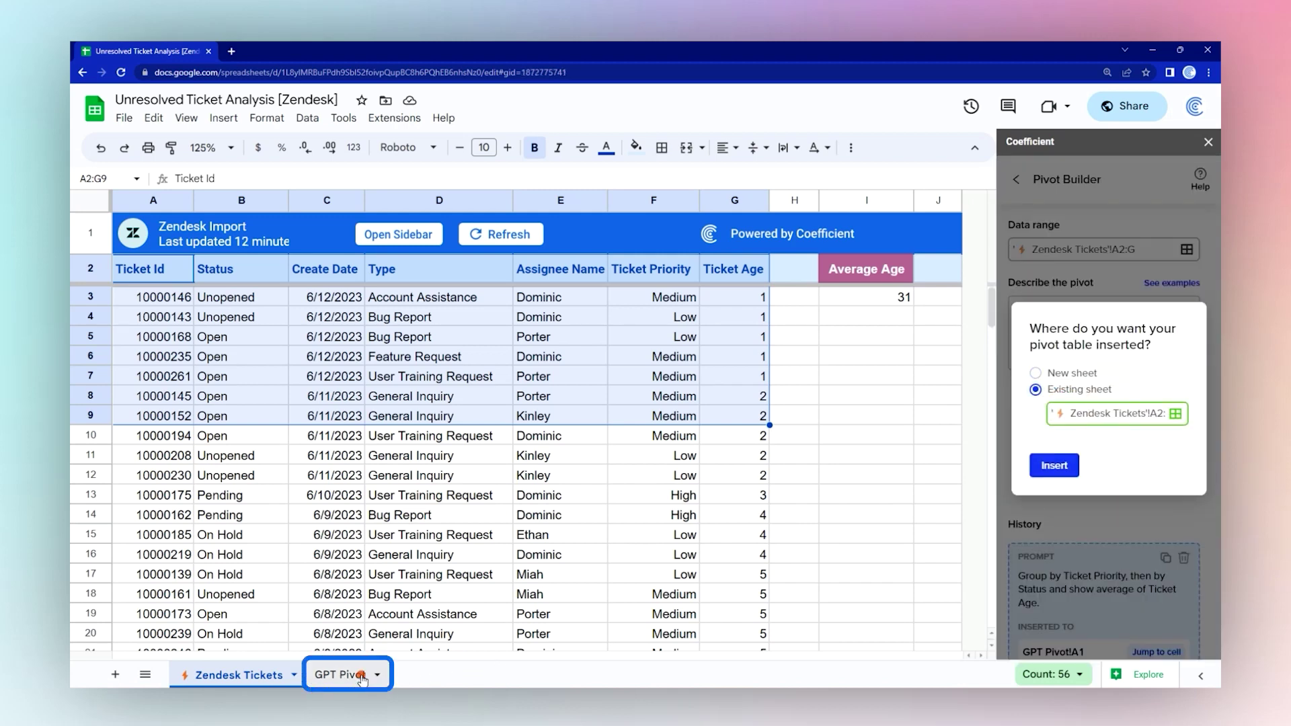
- Insert the pivot at E1 of GPT Pivot and make column G whole-number and centred
click(538, 223)
click(1058, 468)
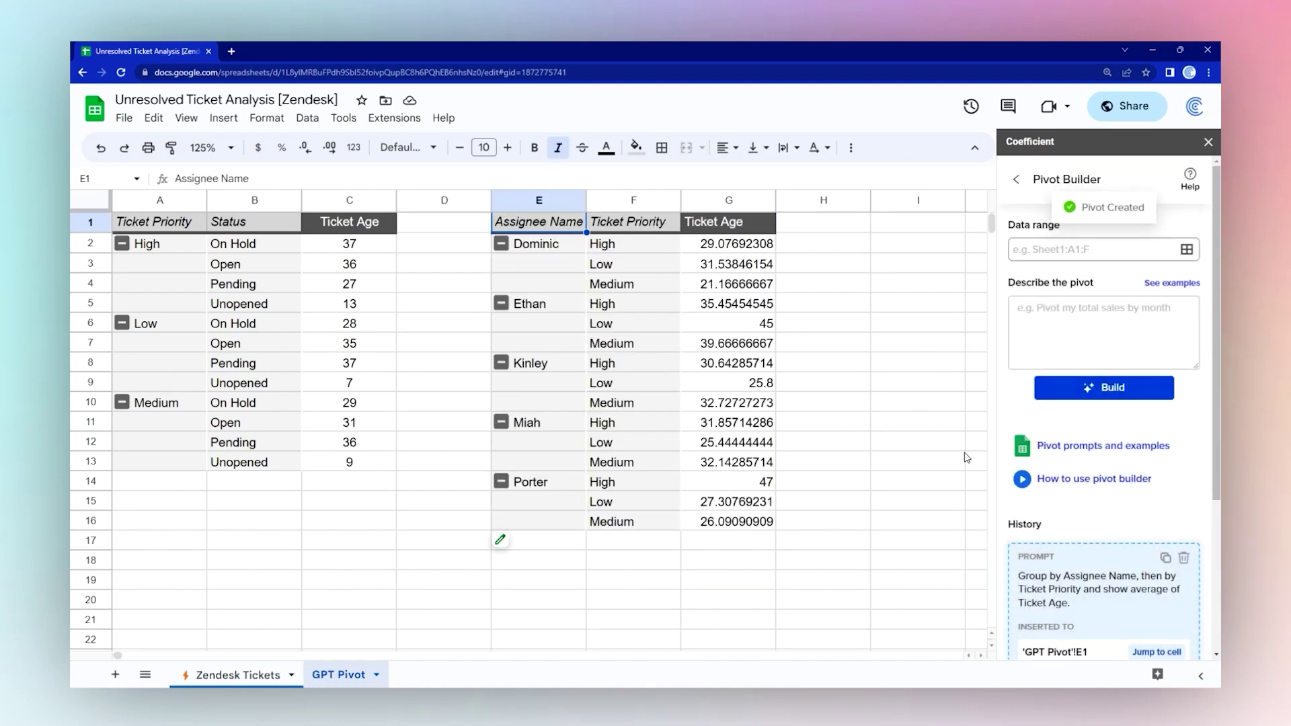
mouse_move(633, 222)
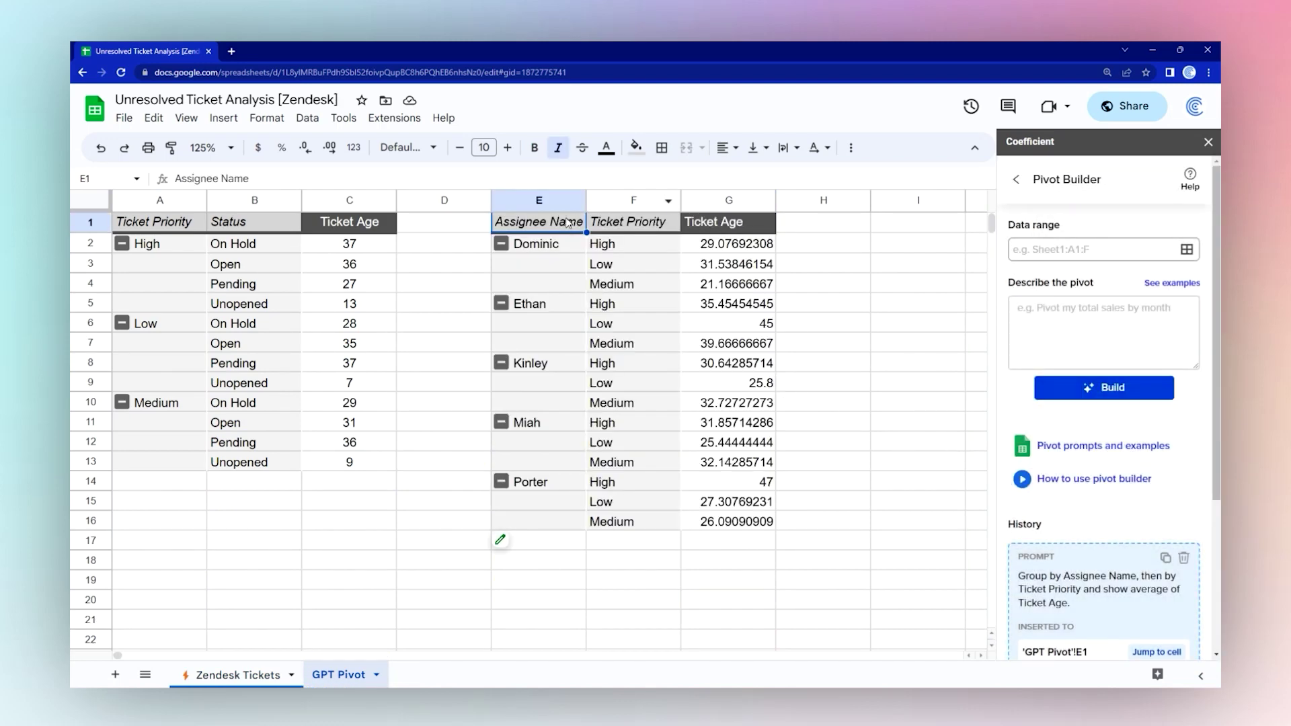
click(722, 200)
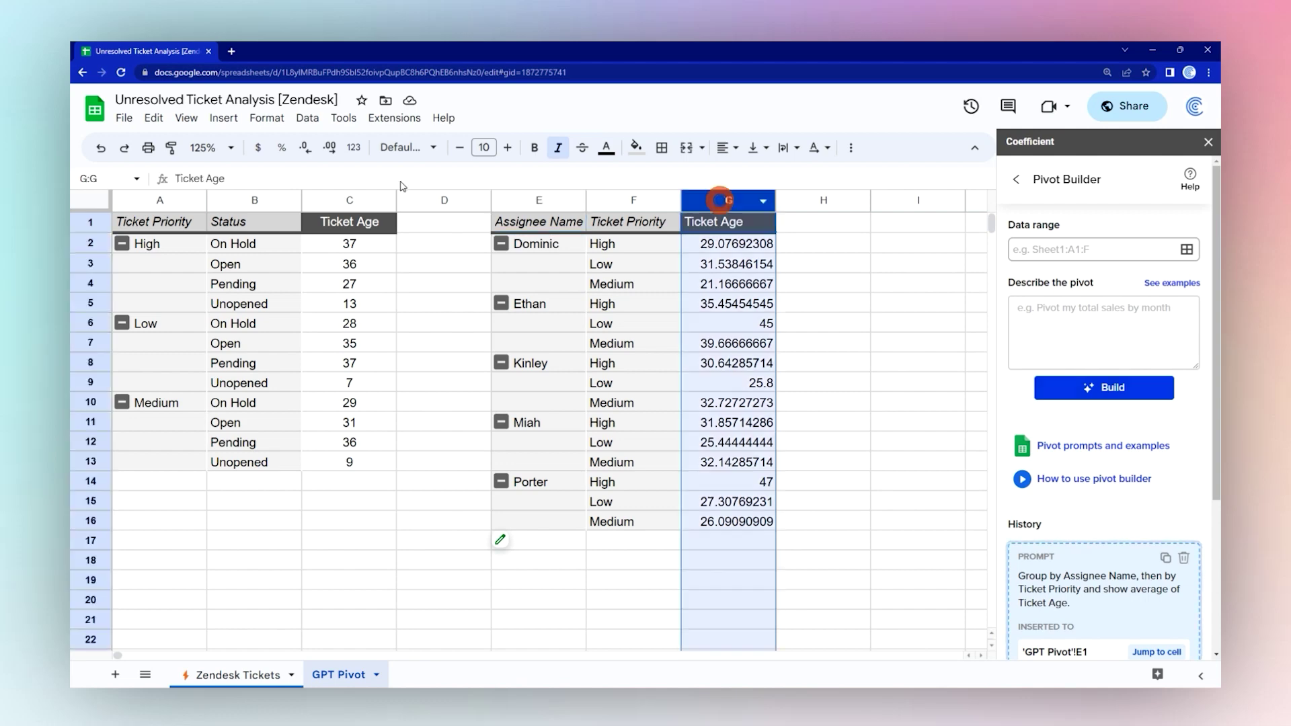
click(305, 149)
click(306, 149)
click(305, 149)
click(305, 150)
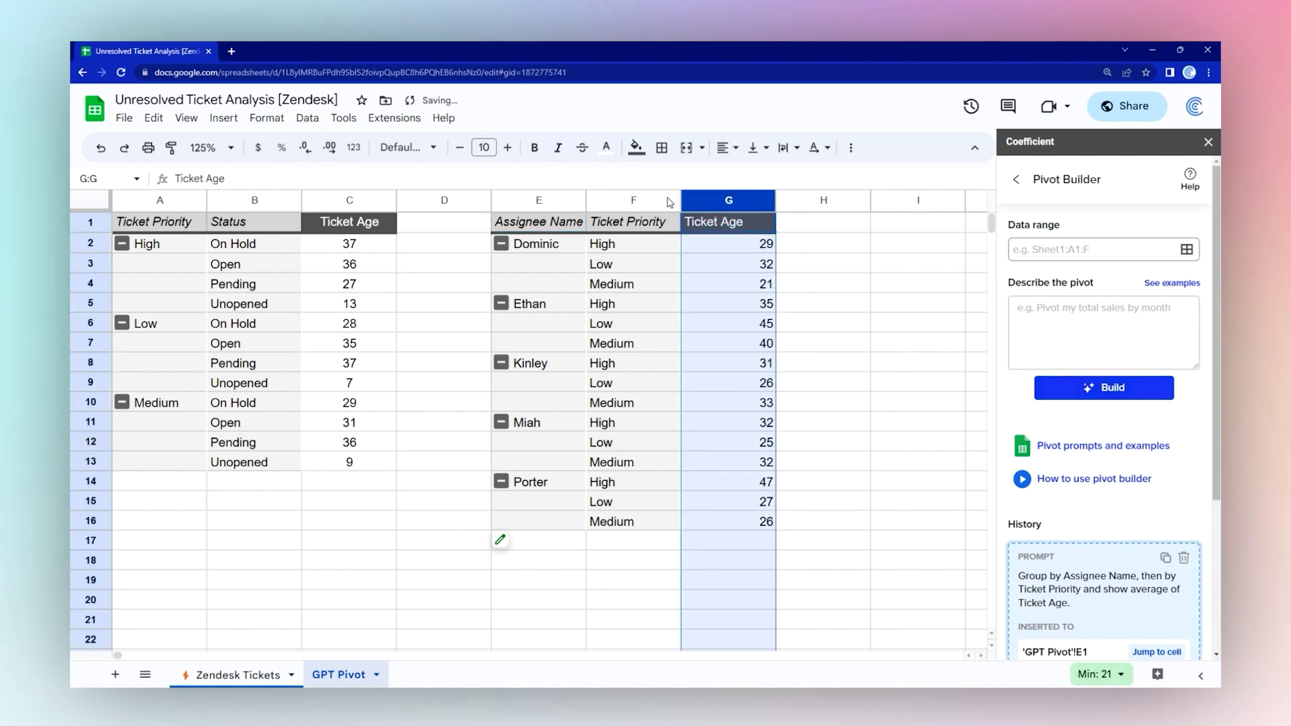
click(722, 148)
click(750, 177)
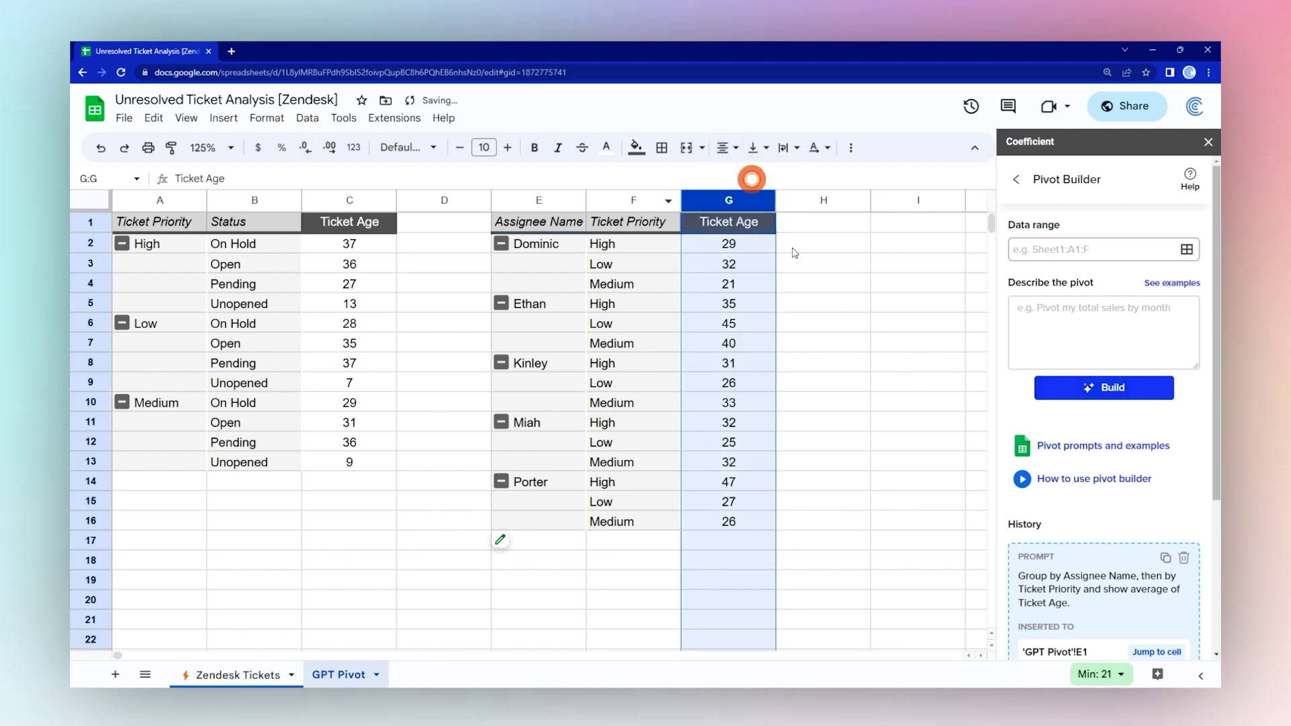
click(822, 269)
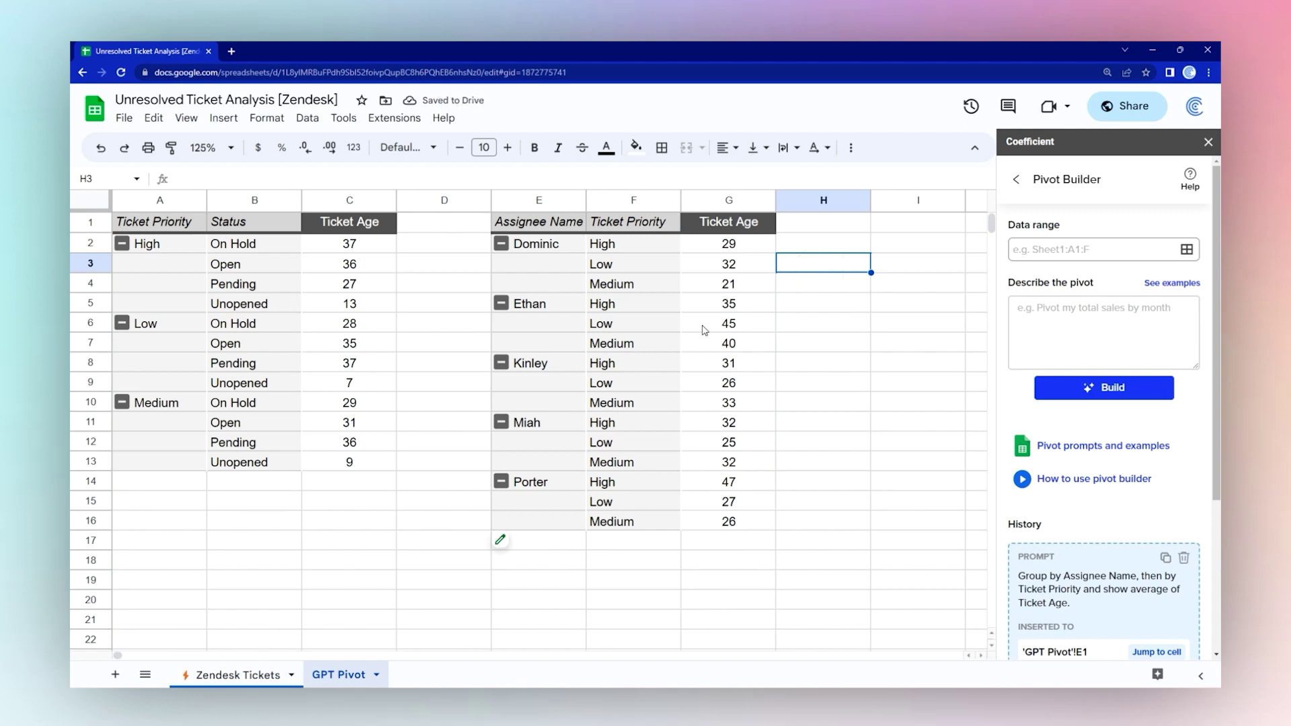
- Build a pivot on A2:G averaging Ticket Age by Assignee Name alone, into an existing sheet
click(241, 672)
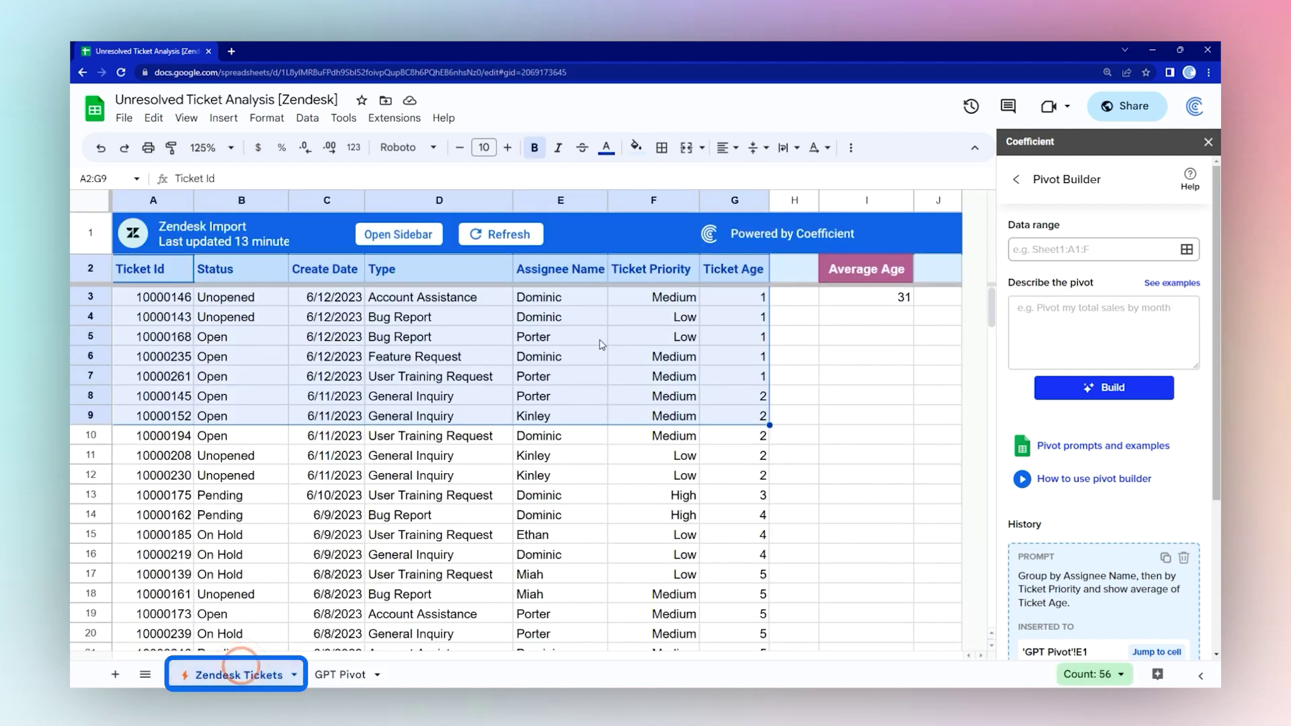
click(1041, 250)
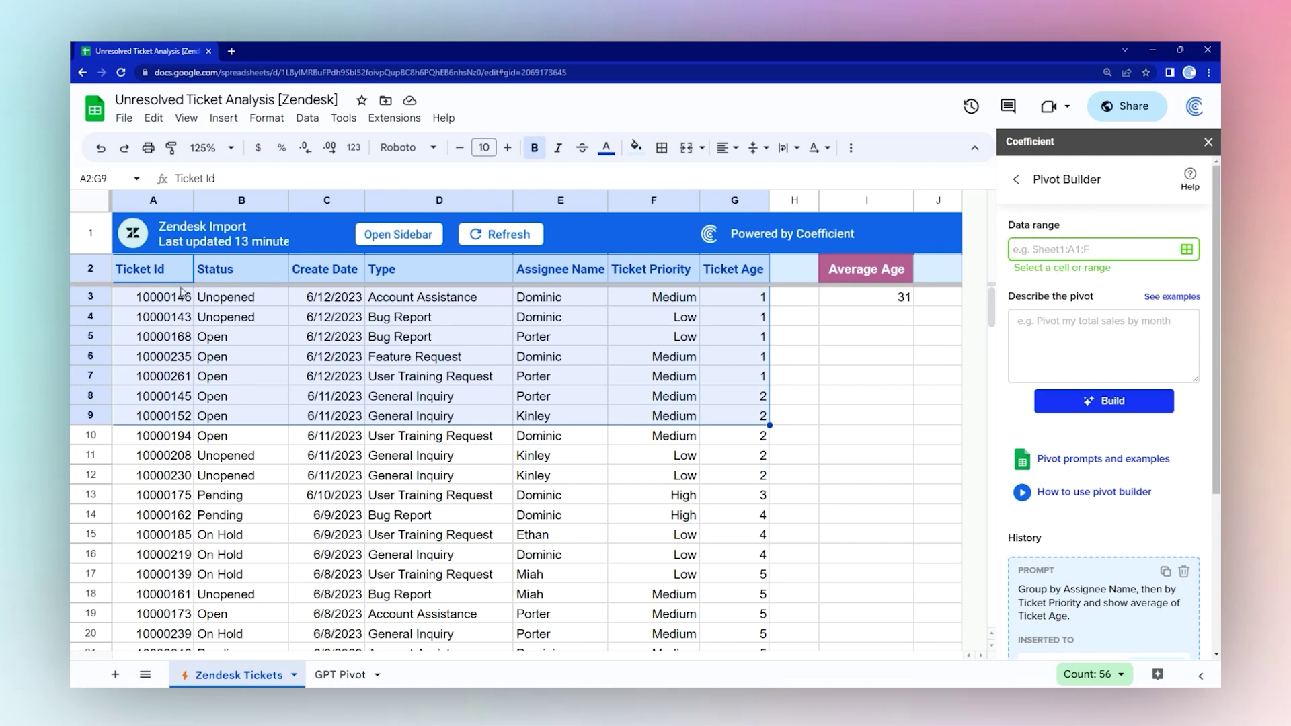
mouse_move(156, 270)
mouse_down()
mouse_move(725, 402)
mouse_move(726, 417)
mouse_up()
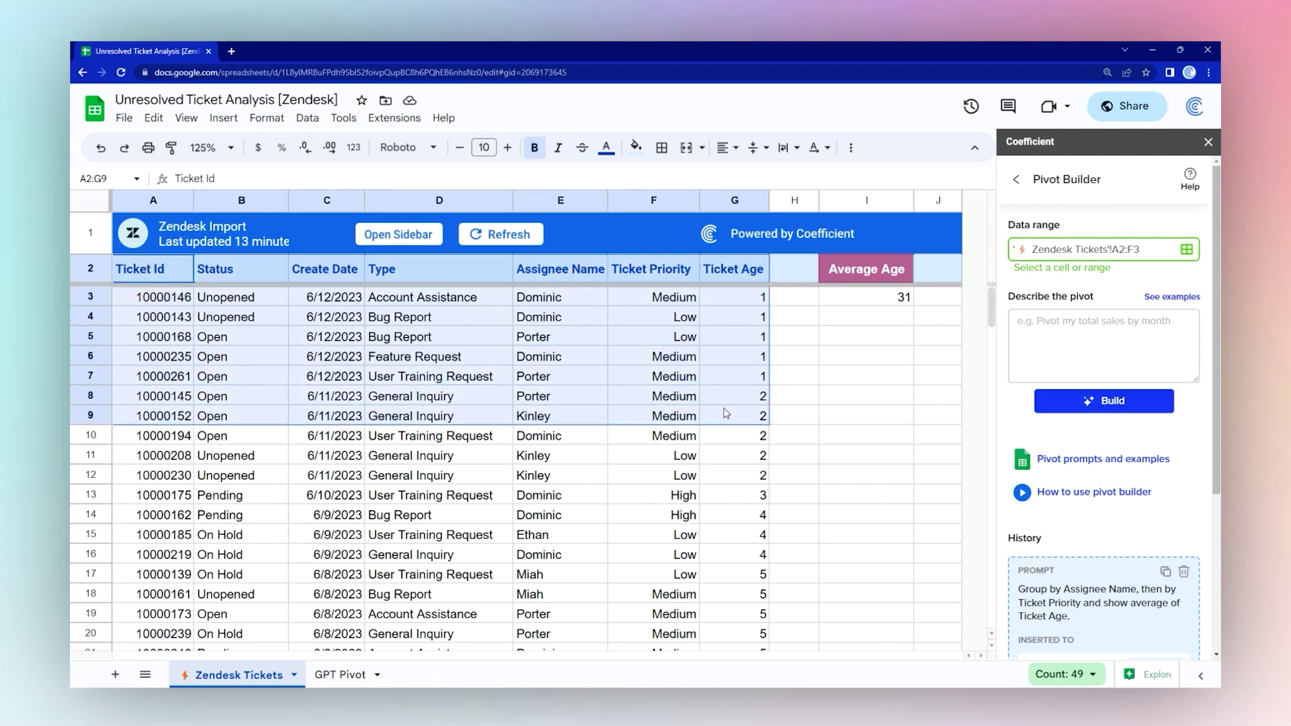
click(1153, 250)
text(G)
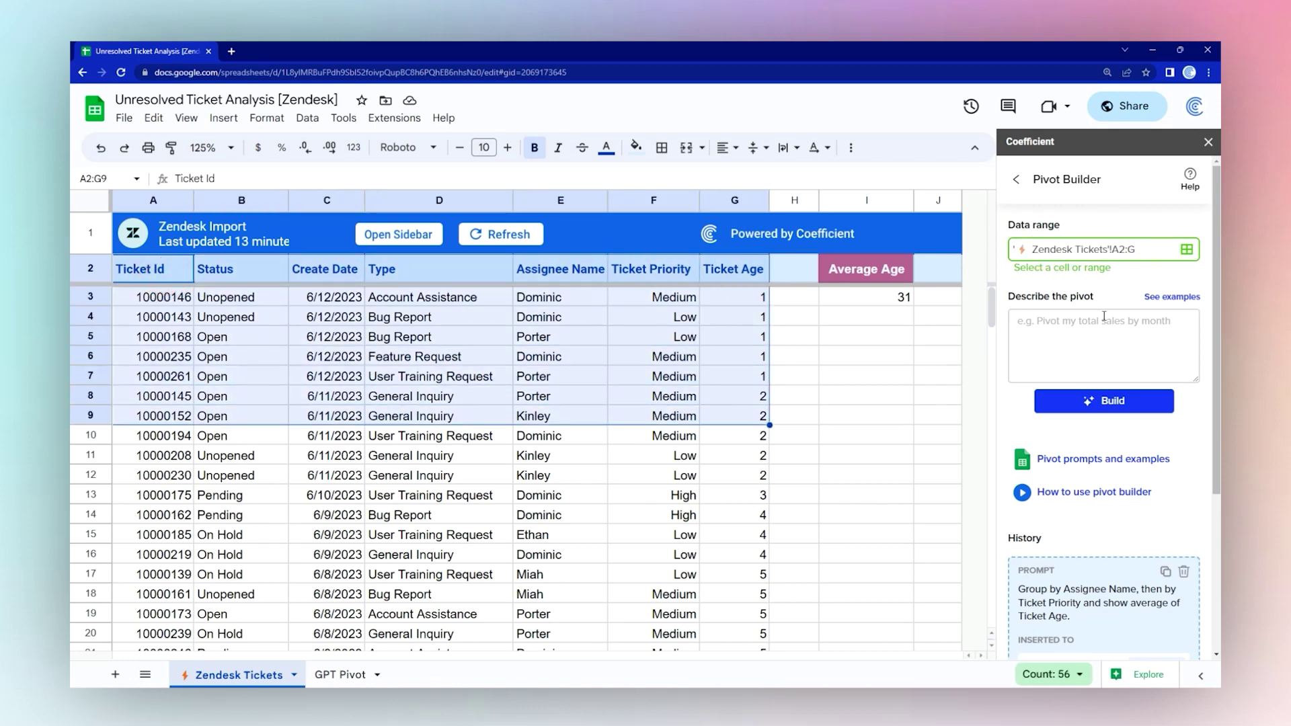
click(1102, 316)
text(Group by Ass)
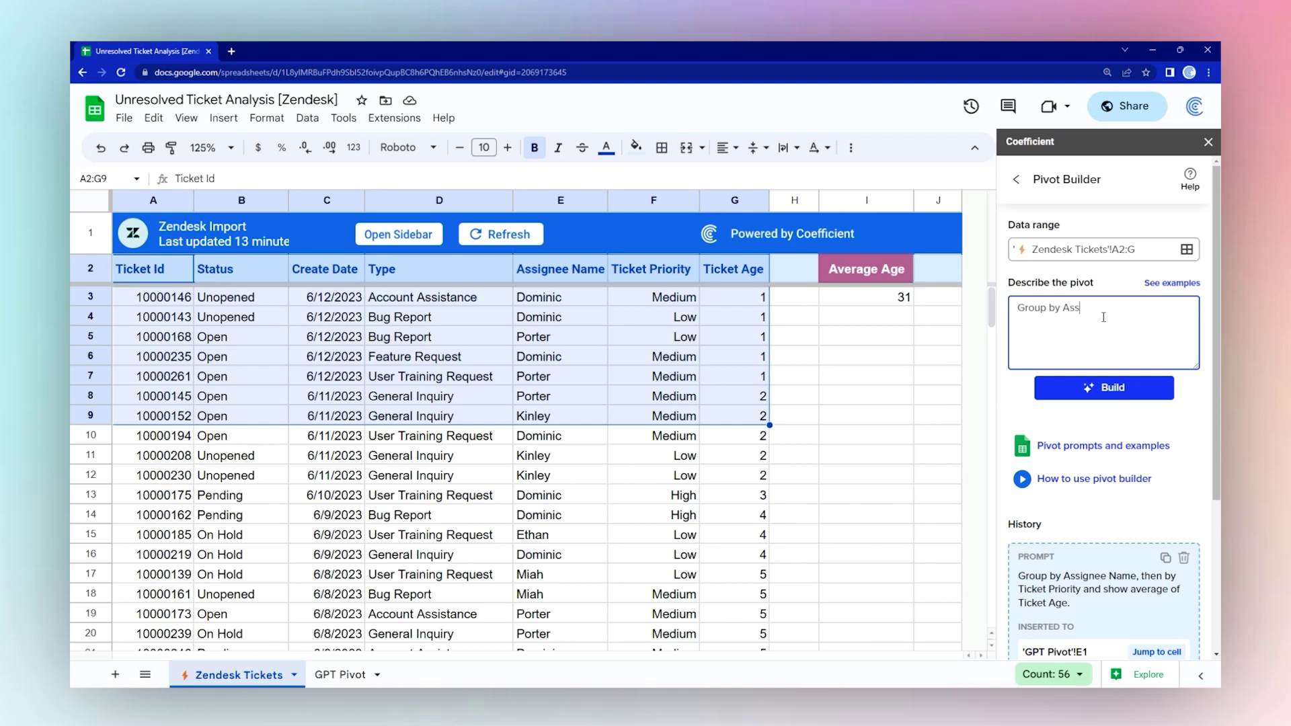
text( Nam)
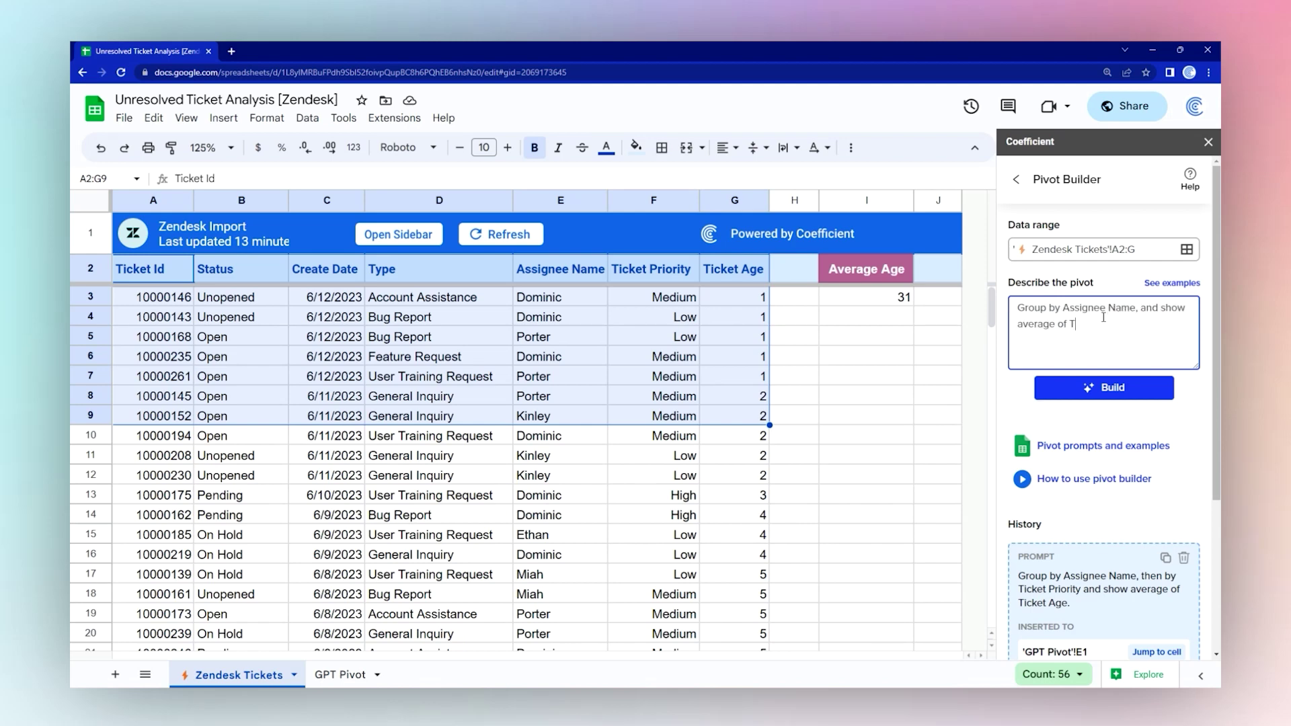
click(1091, 389)
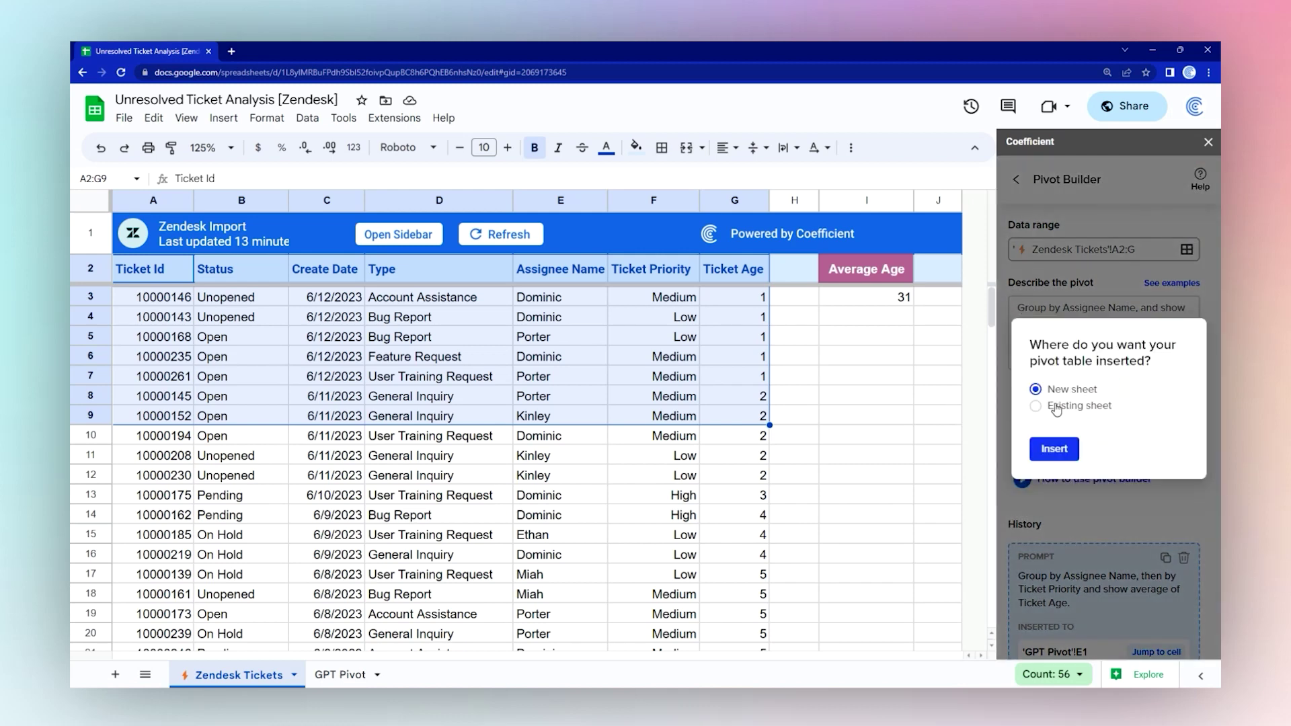
click(1035, 406)
- Insert the per-assignee pivot at I1 of GPT Pivot and close the Coefficient sidebar
click(338, 676)
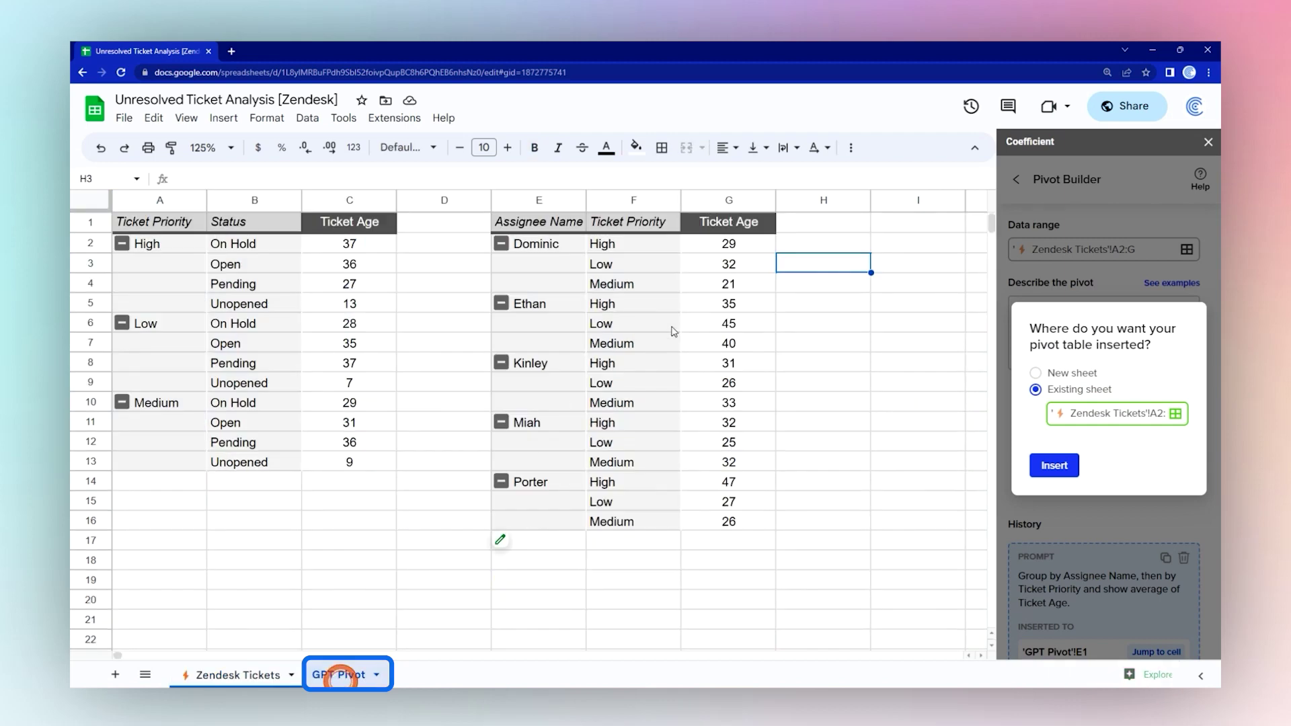
click(914, 223)
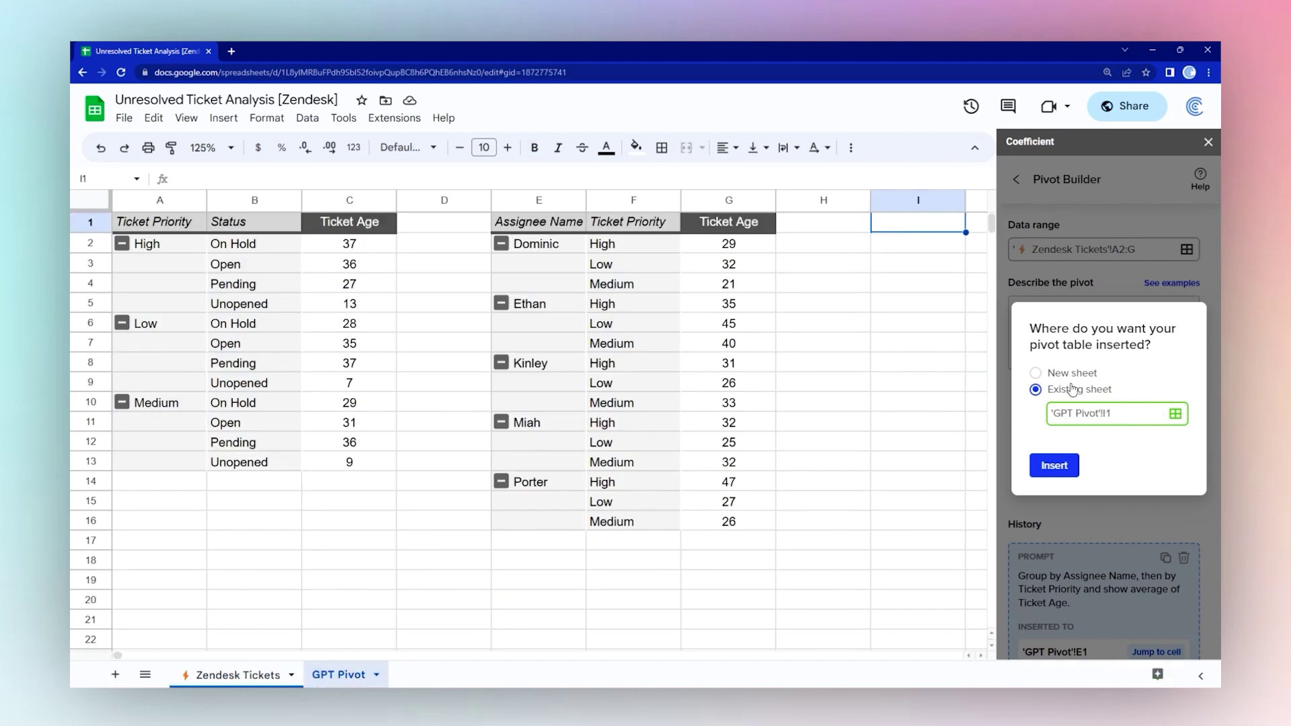
click(1054, 467)
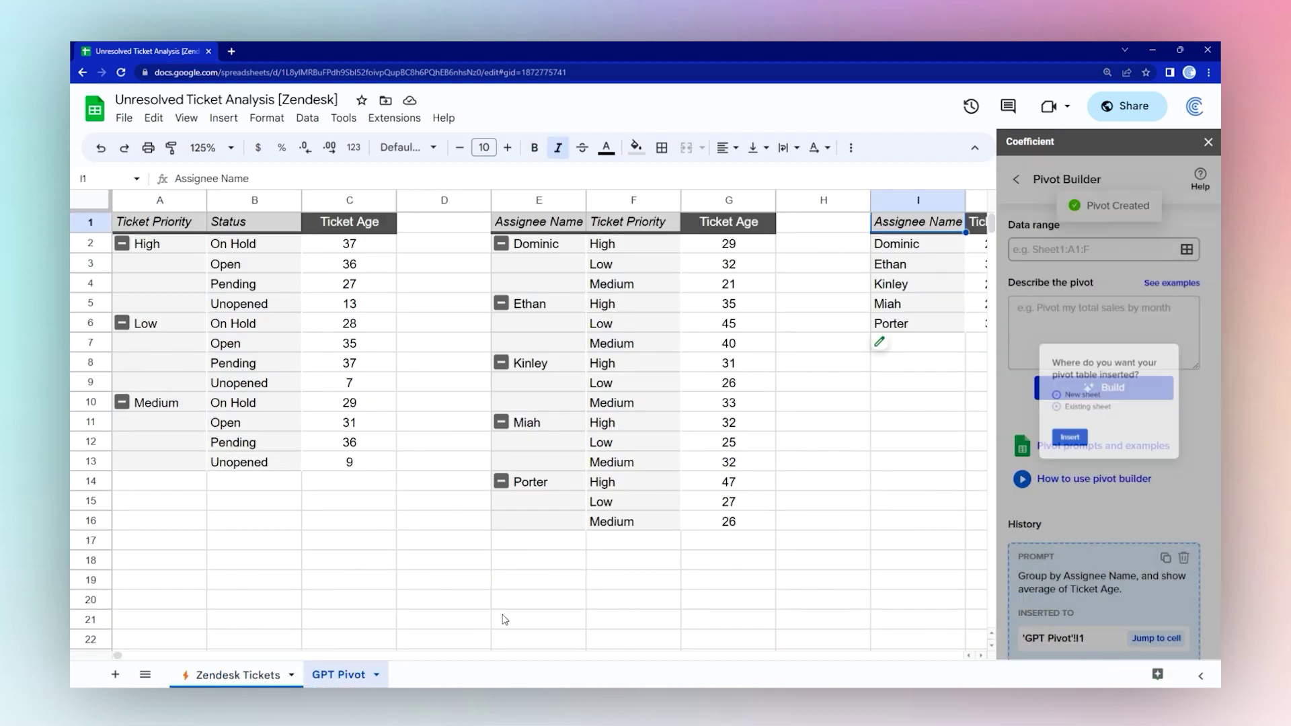
click(1203, 141)
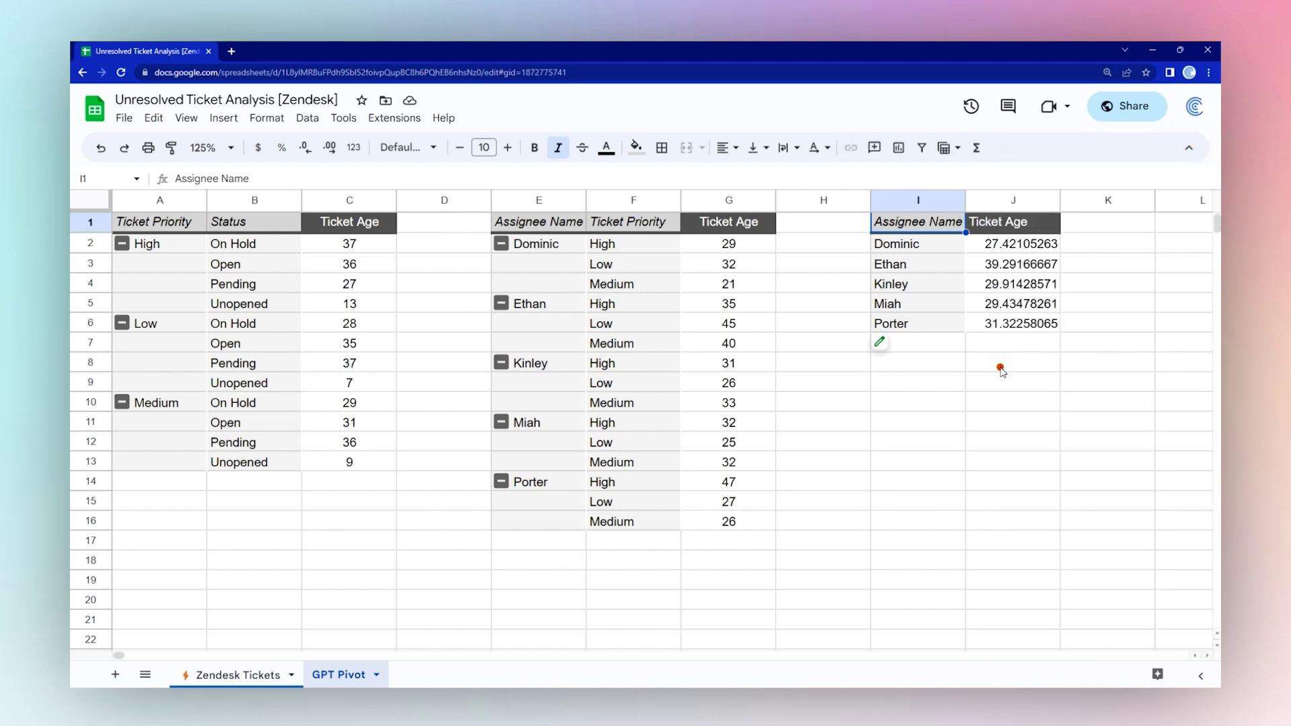
- Round column J to whole numbers, centre it, and return to Zendesk Tickets
click(998, 364)
click(1013, 200)
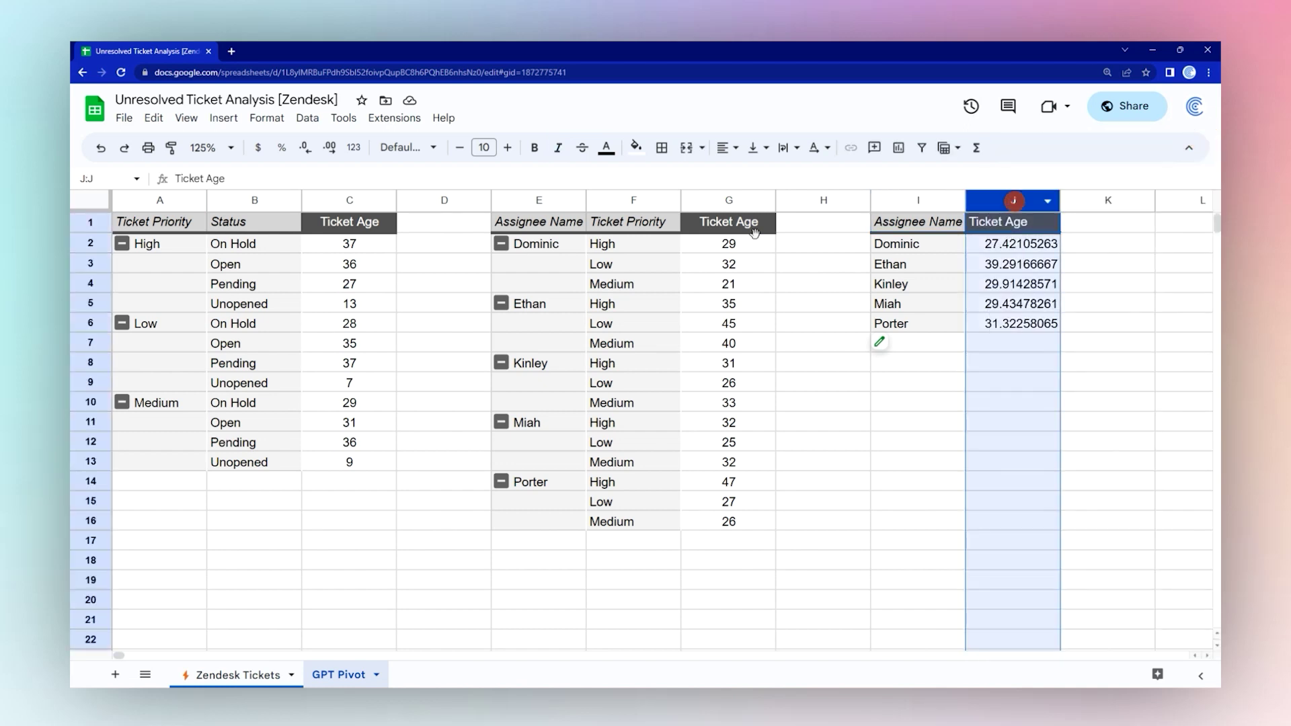
click(306, 147)
click(306, 147)
click(309, 152)
click(308, 152)
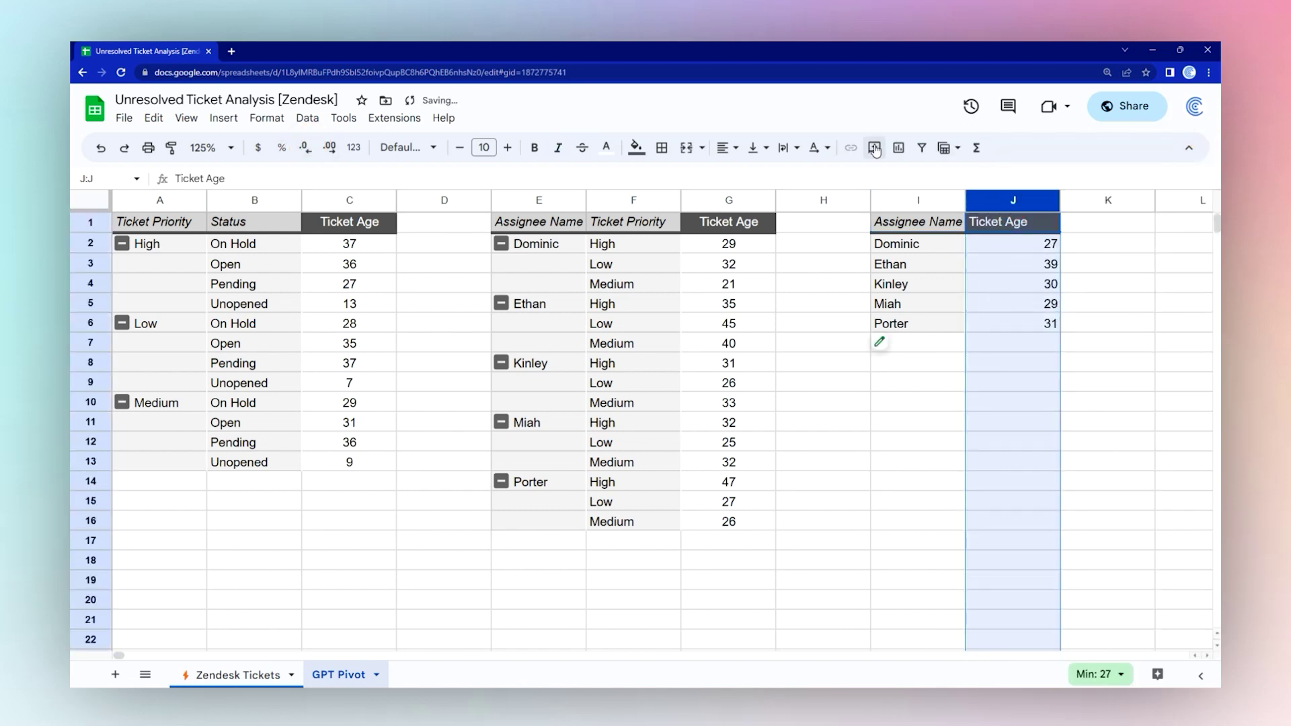
click(728, 148)
click(751, 176)
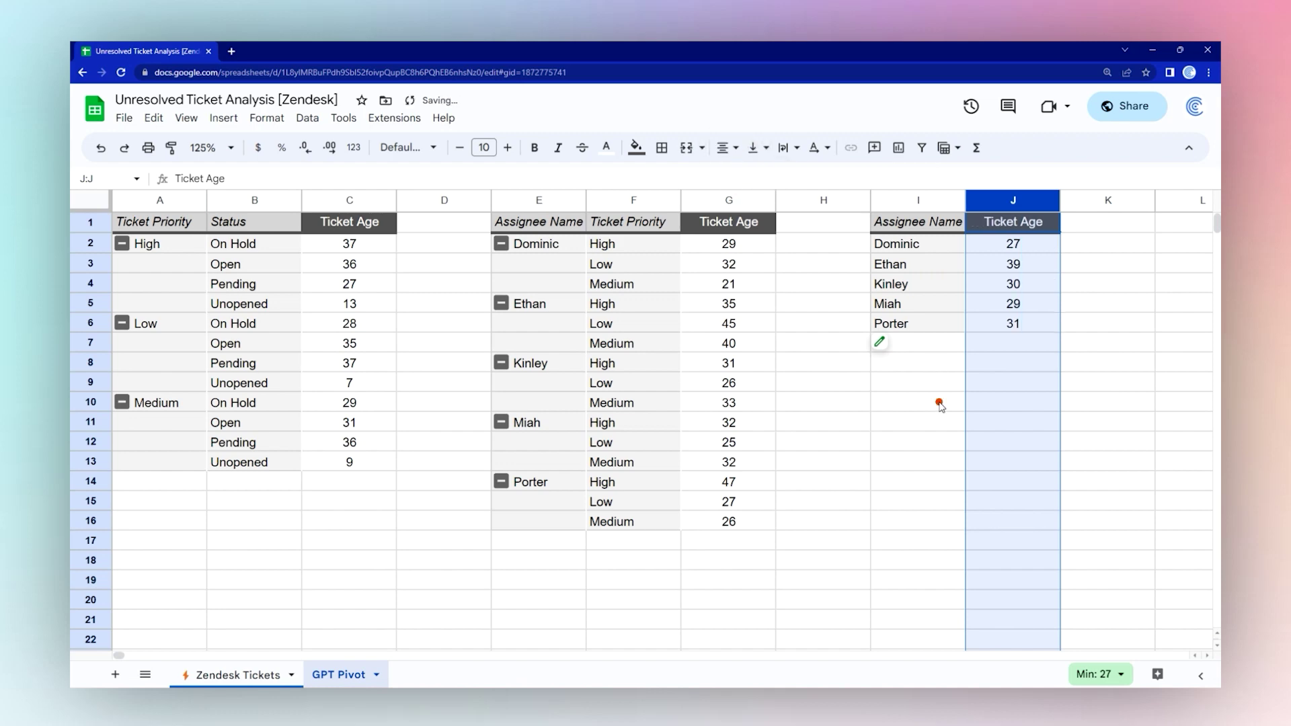
click(939, 402)
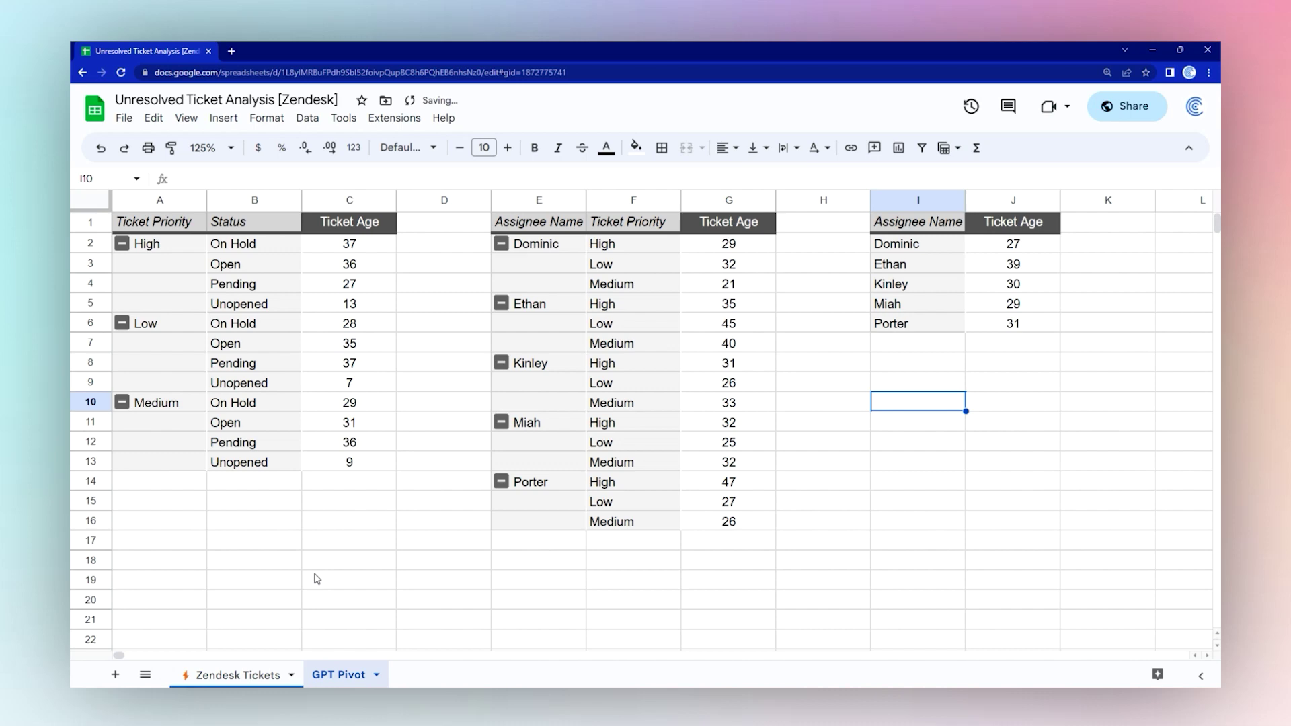
click(238, 673)
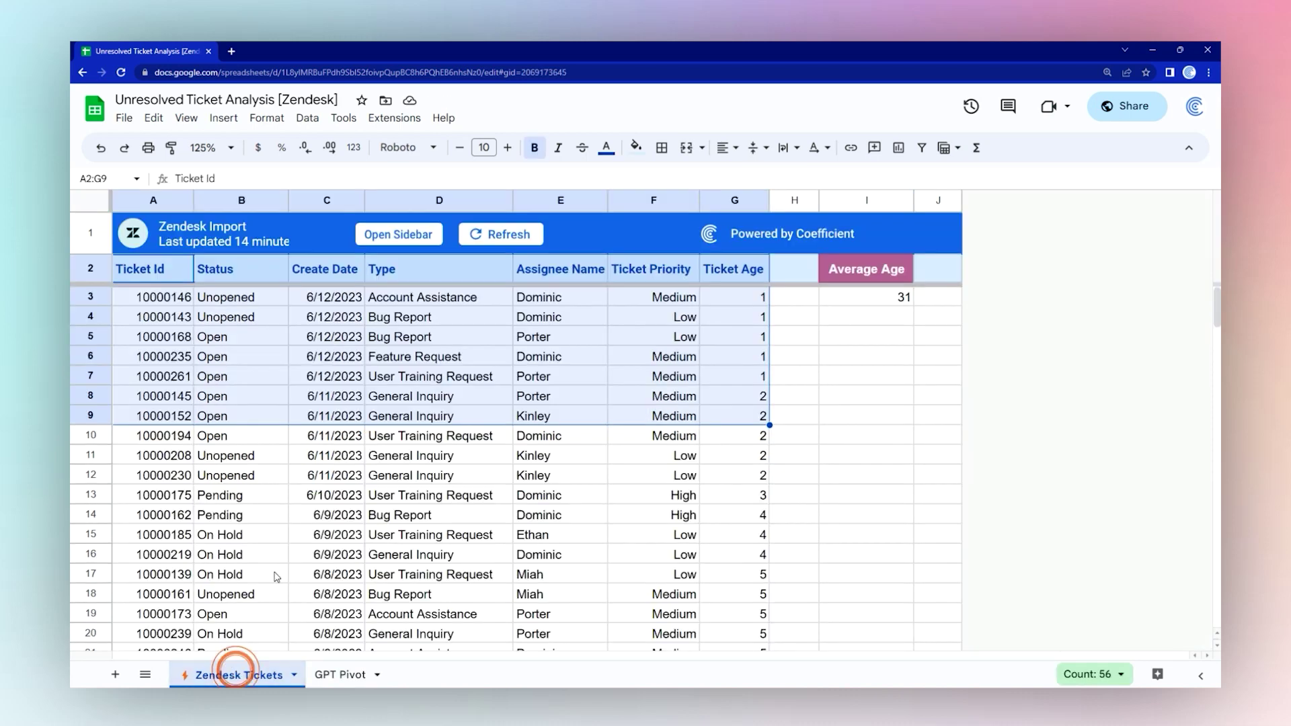